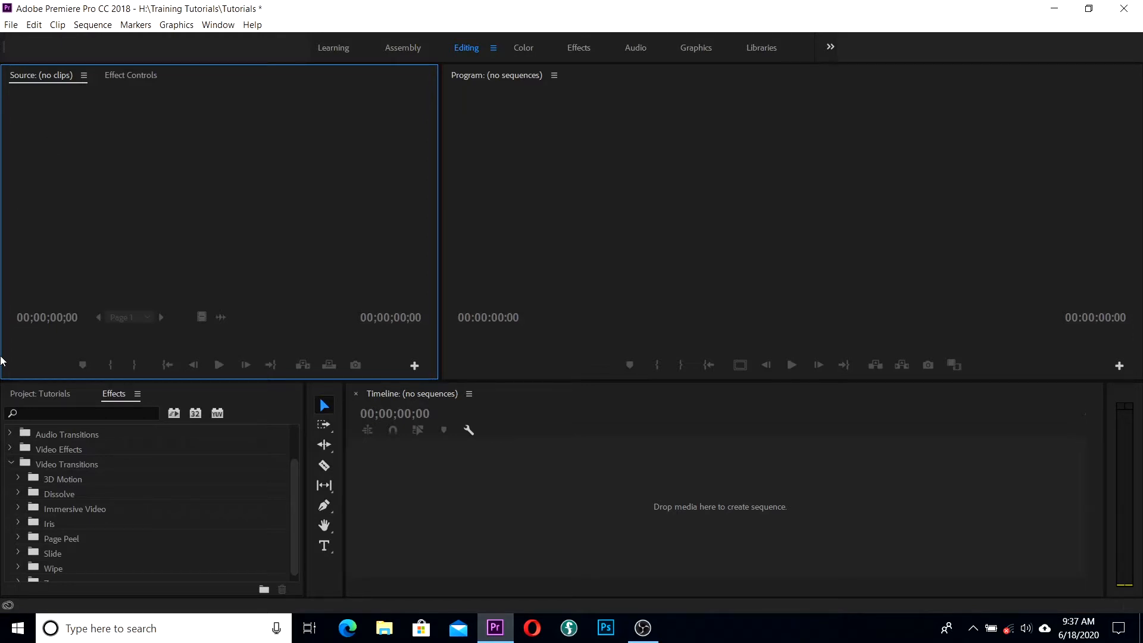
Create a sequence from the complain.mp4 clip by placing it in the empty timeline.
left_click(12, 465)
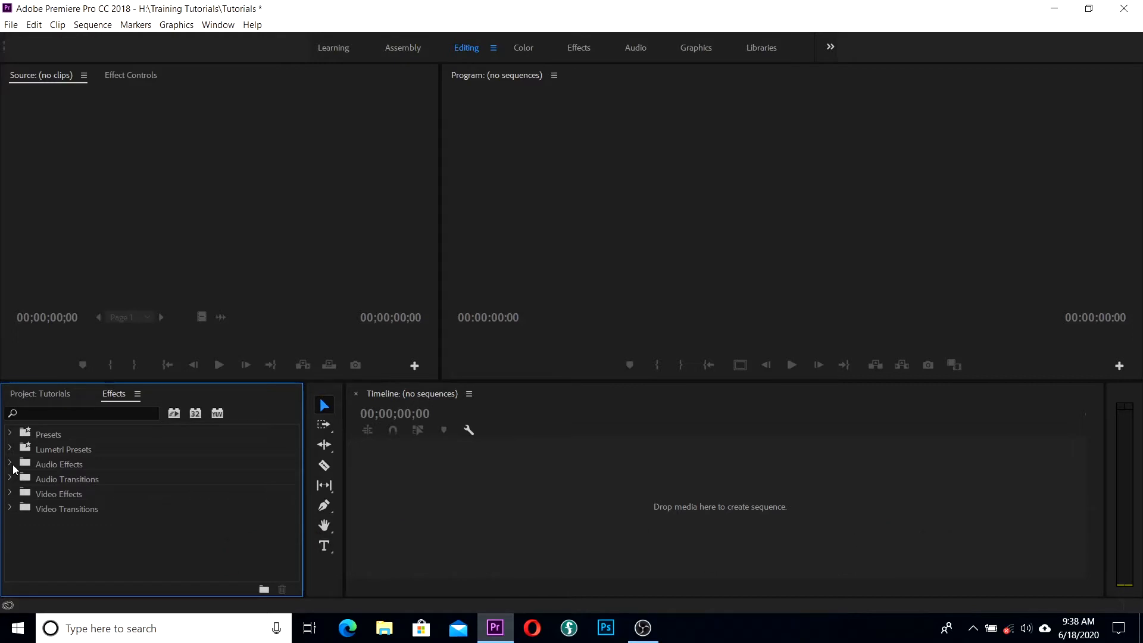
left_click(32, 395)
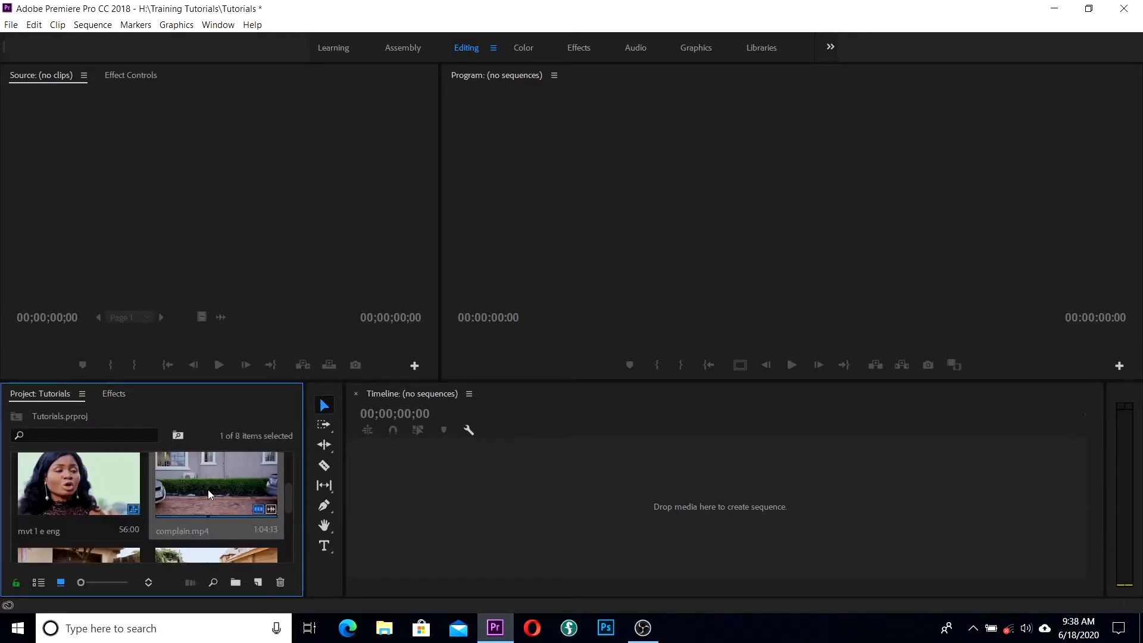
scroll(208, 489, "up", 3)
scroll(186, 499, "down", 2)
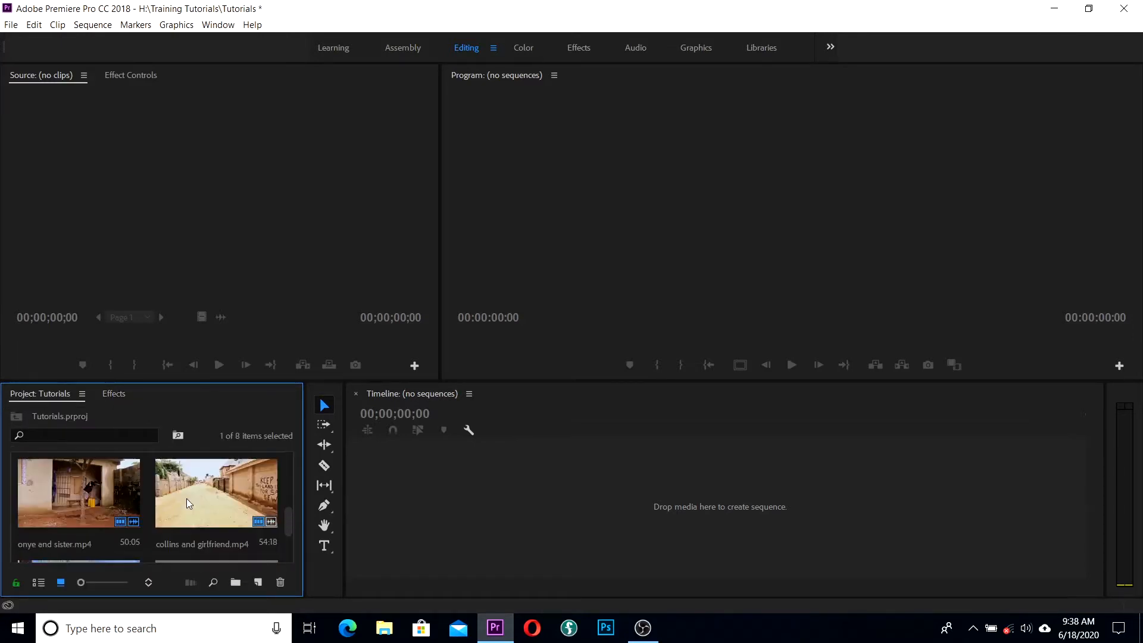
left_click_drag(179, 504, 481, 522)
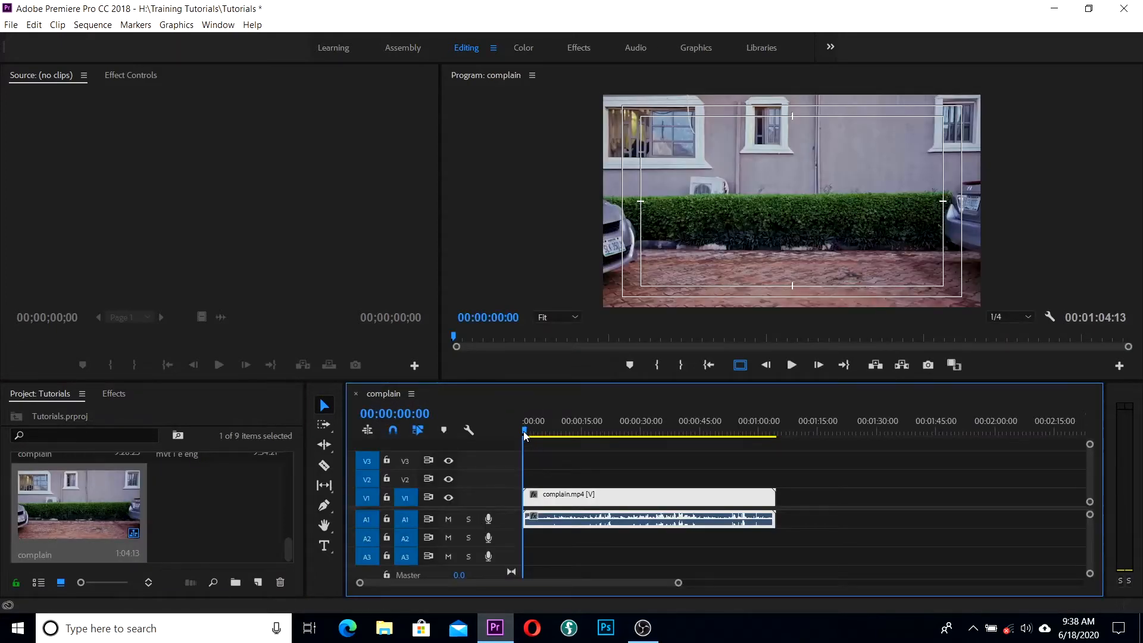
Move the playhead to 00:00:13:10 in the complain sequence and deselect the clip.
left_click_drag(524, 437, 576, 439)
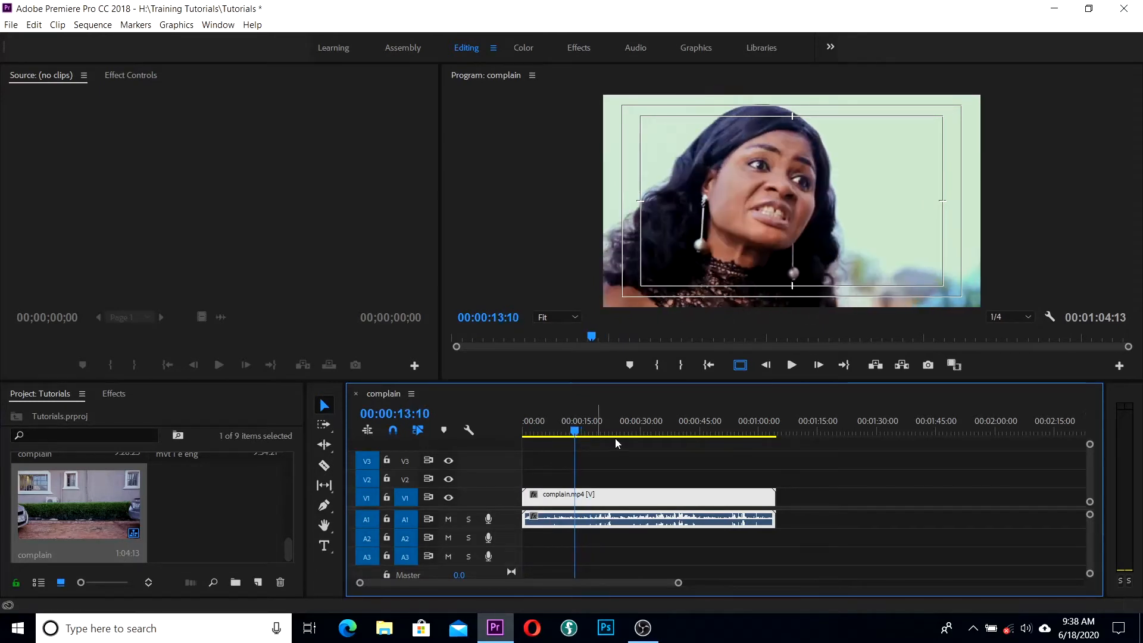
left_click(634, 464)
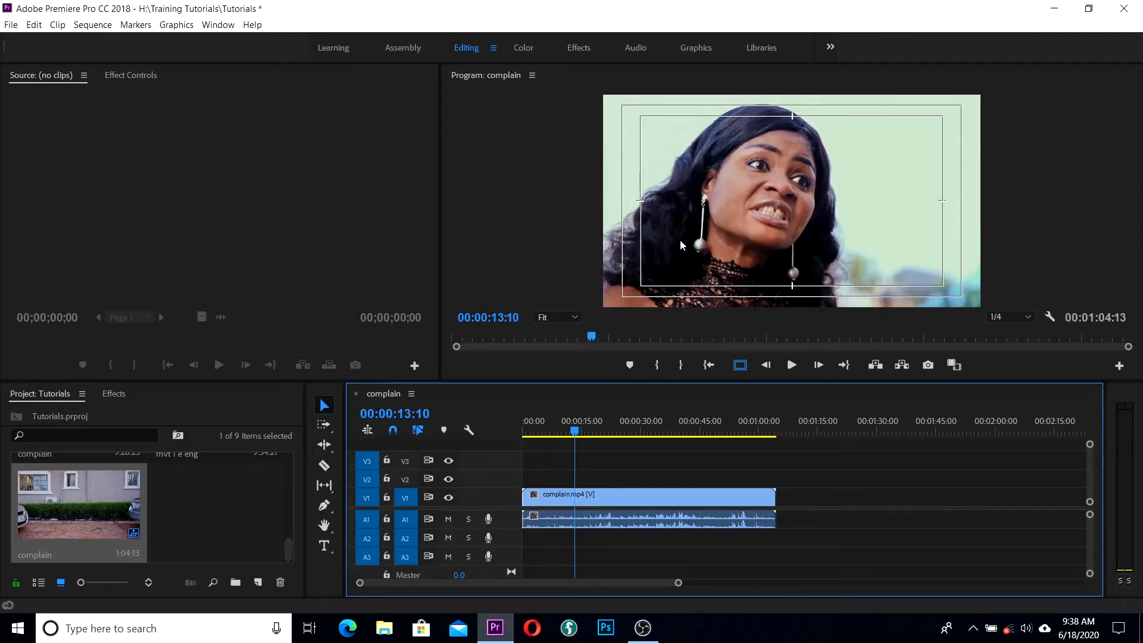
key("ctrl+s")
Browse the video effects categories and expand the Adjust category.
left_click(114, 393)
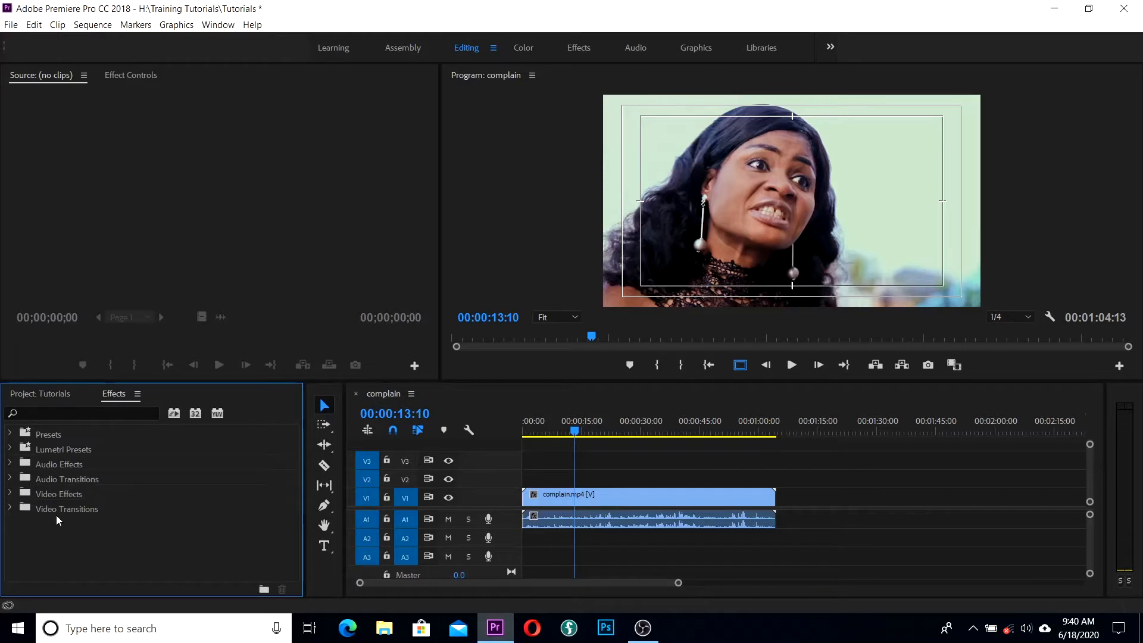
left_click(10, 498)
scroll(101, 498, "down", 3)
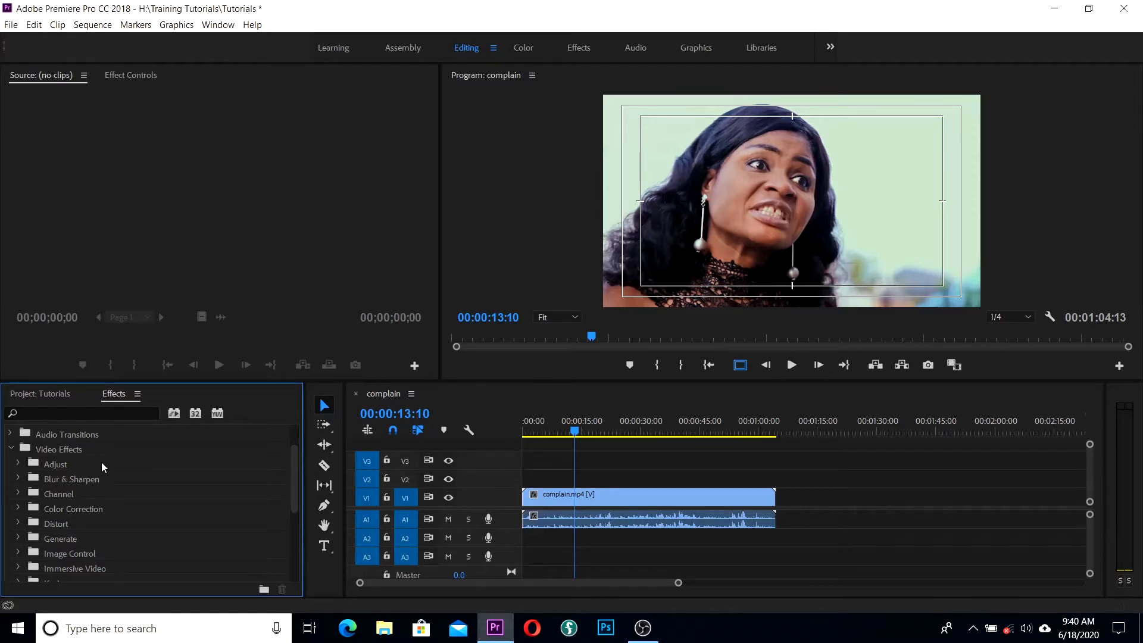
scroll(79, 469, "down", 5)
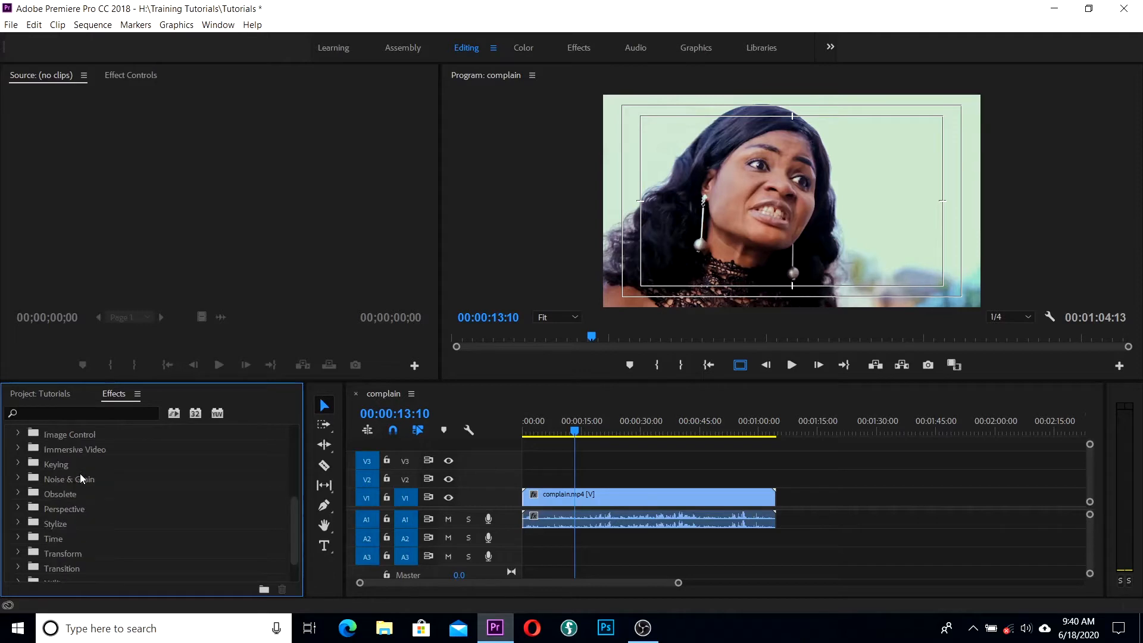
scroll(65, 464, "up", 5)
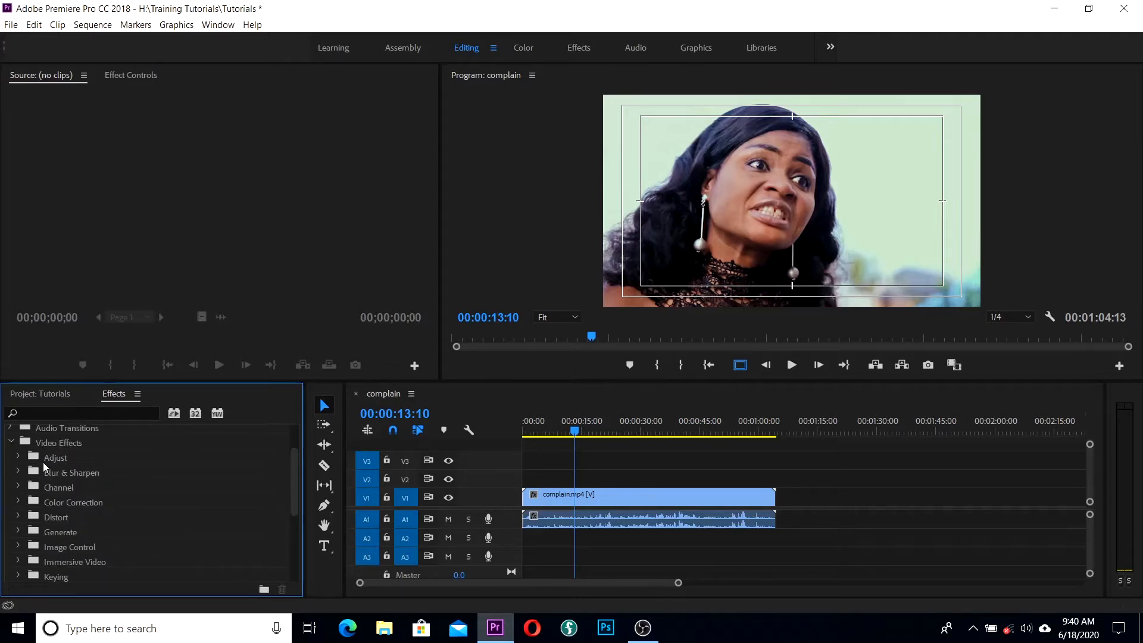
left_click(18, 457)
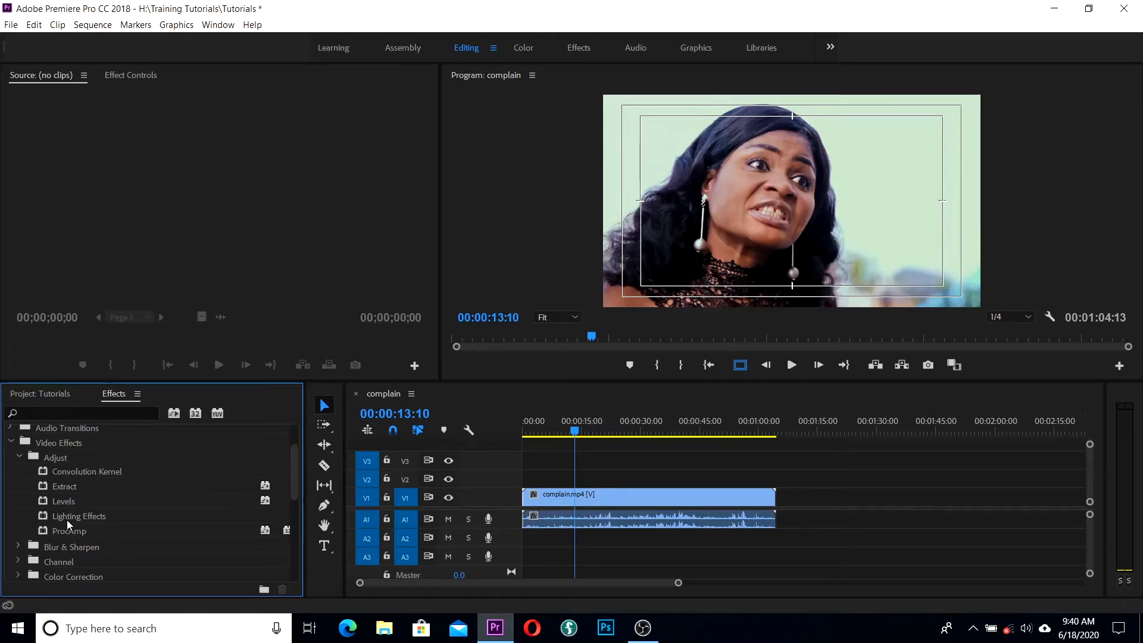
Try the Lighting Effects effect on the complain.mp4 clip and undo it.
left_click_drag(46, 519, 632, 502)
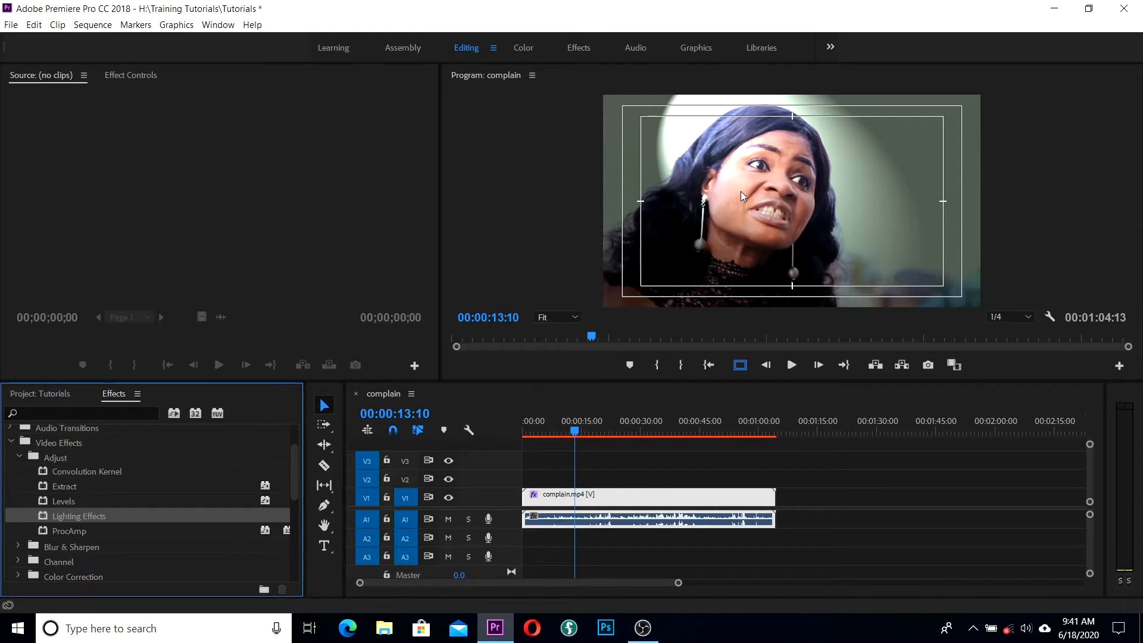
key("ctrl+z")
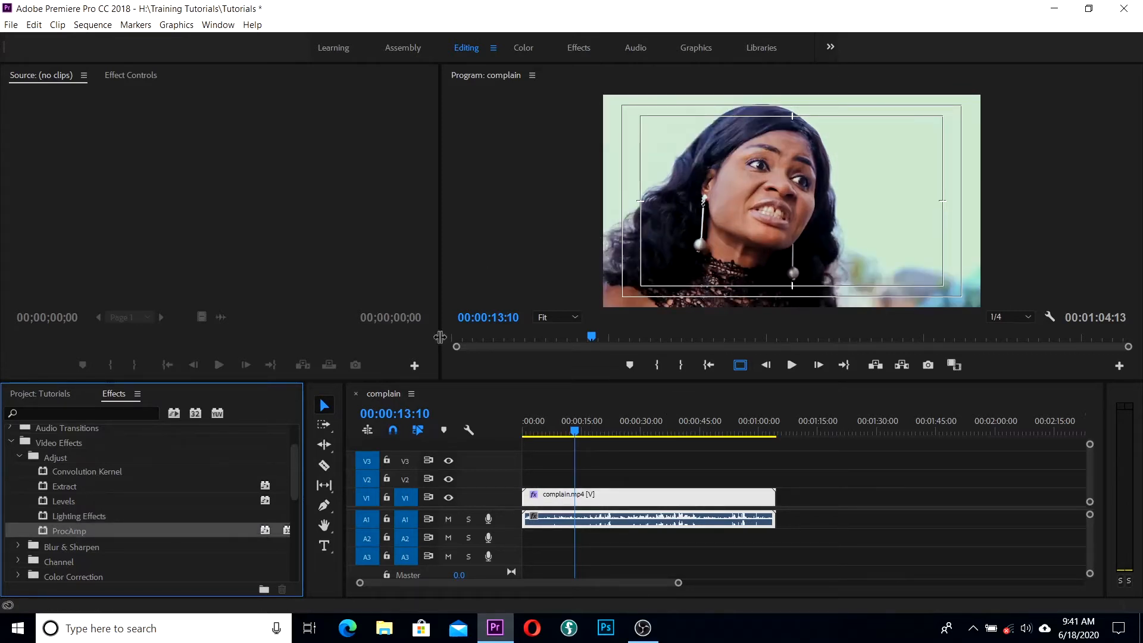
Apply the ProcAmp effect to the complain.mp4 clip and set its Brightness to 2.0 and Contrast to 104.0.
left_click(115, 77)
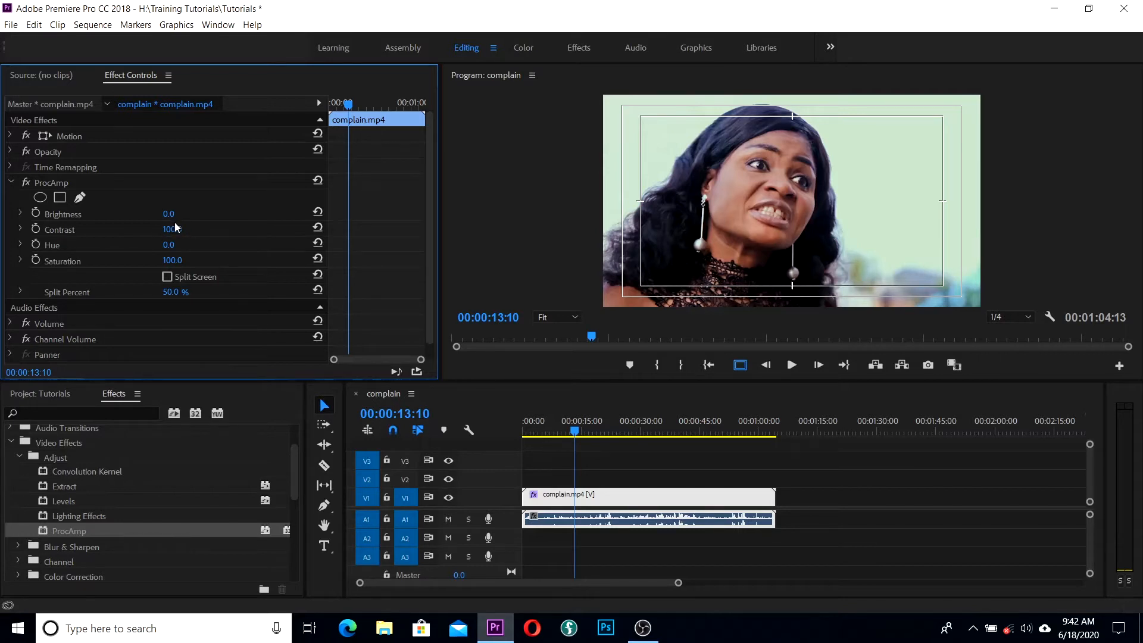
left_click_drag(169, 215, 188, 216)
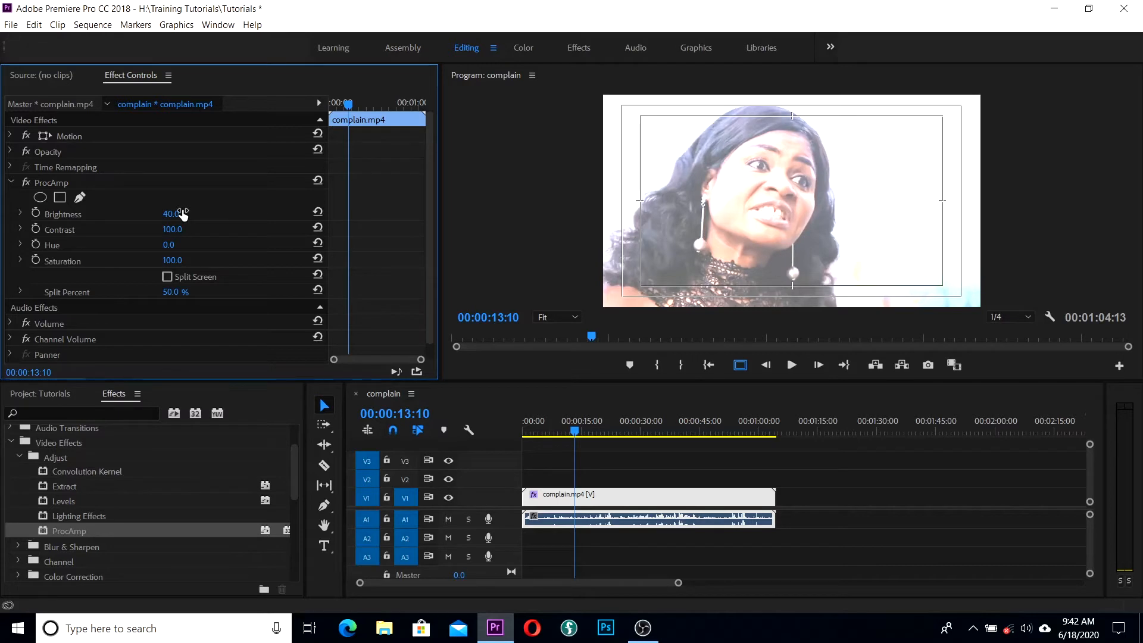
left_click_drag(182, 214, 166, 234)
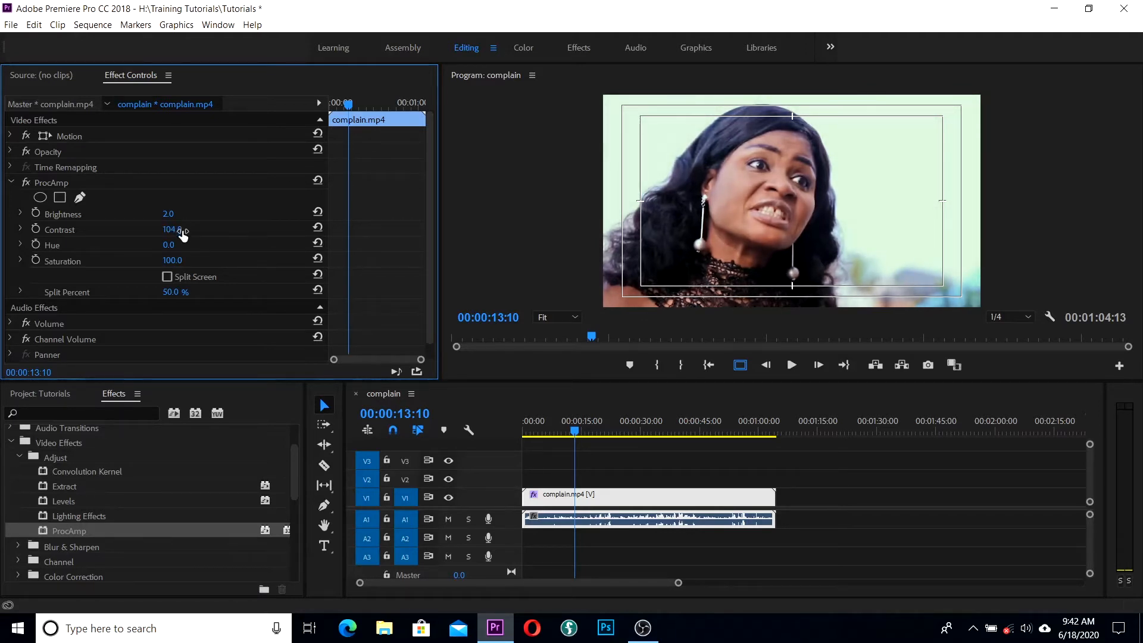
Set the ProcAmp Hue to 20° and compare the picture at 00:00:23:11 with the effect off and on.
left_click_drag(169, 248, 169, 248)
left_click_drag(169, 247, 181, 248)
left_click_drag(571, 429, 615, 431)
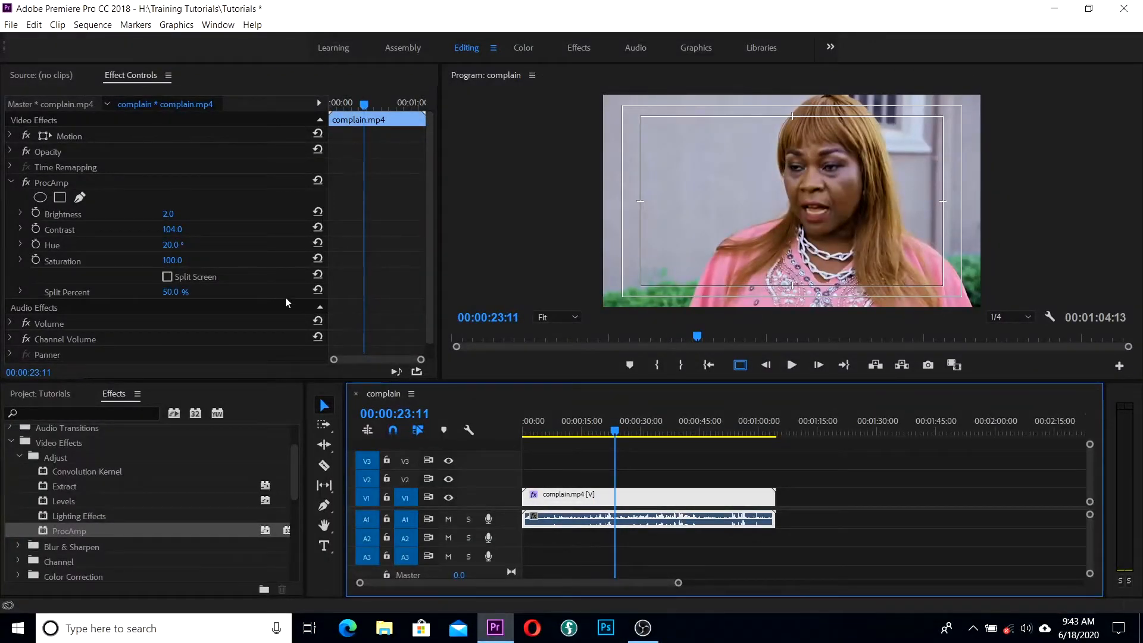
left_click(27, 184)
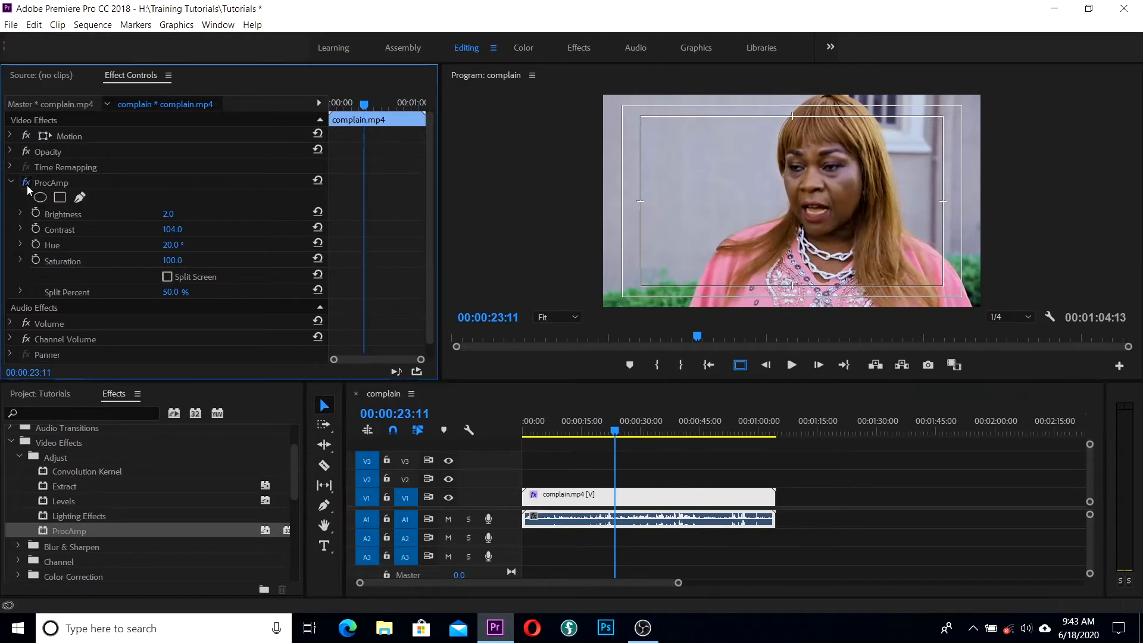
left_click(26, 184)
Set the ProcAmp Hue to 7° and compare the picture at 00:00:13:01 with the effect off and on.
left_click_drag(171, 245, 172, 245)
left_click_drag(619, 428, 575, 424)
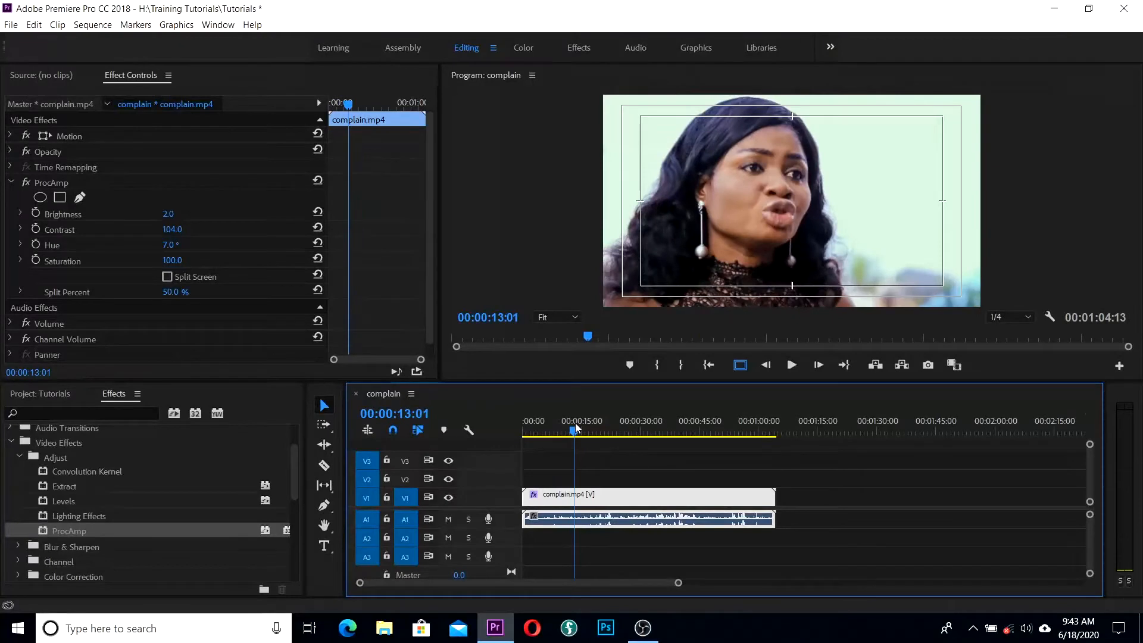
left_click(27, 184)
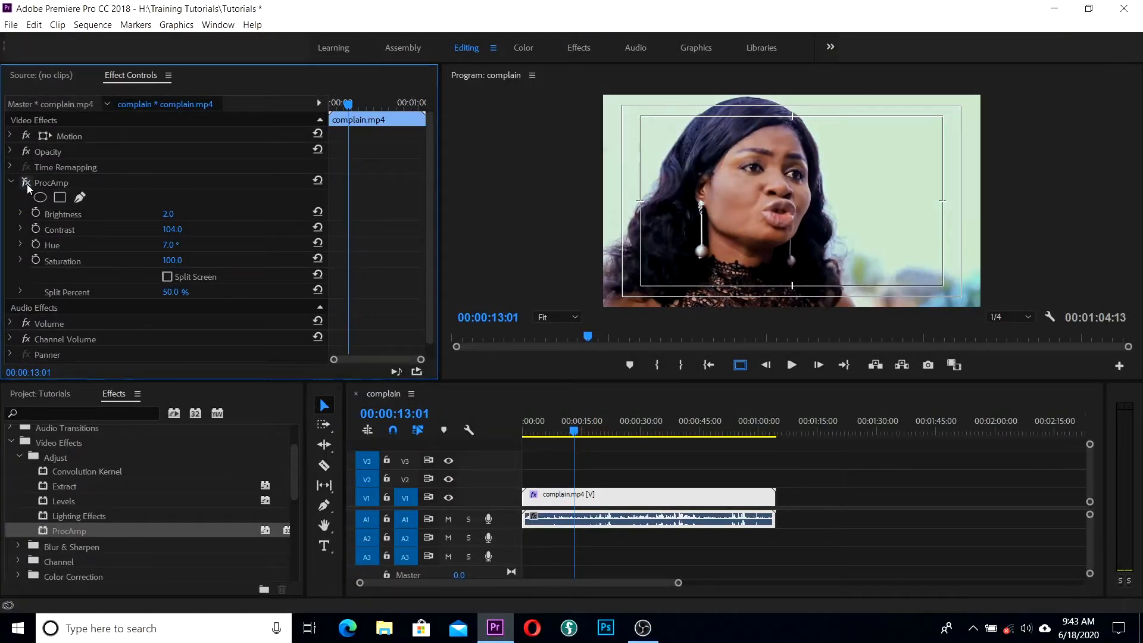
left_click(27, 184)
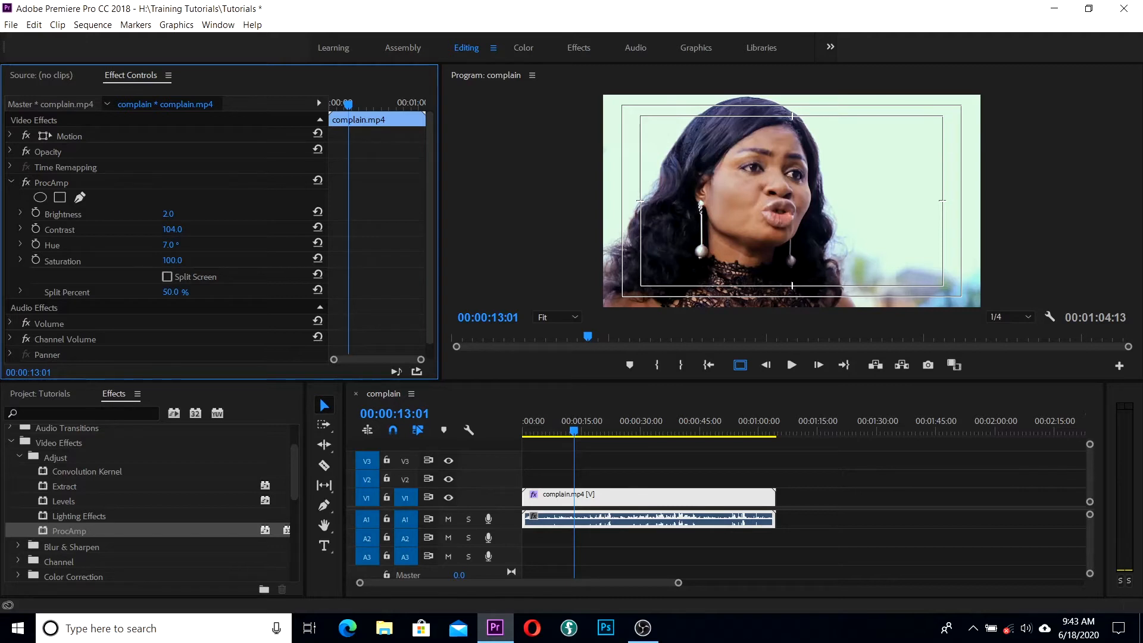
Set the ProcAmp Saturation to 132.0 and compare the picture at 00:00:19:16 with the effect off and on.
left_click_drag(172, 260, 191, 261)
left_click(586, 434)
left_click_drag(588, 438, 602, 441)
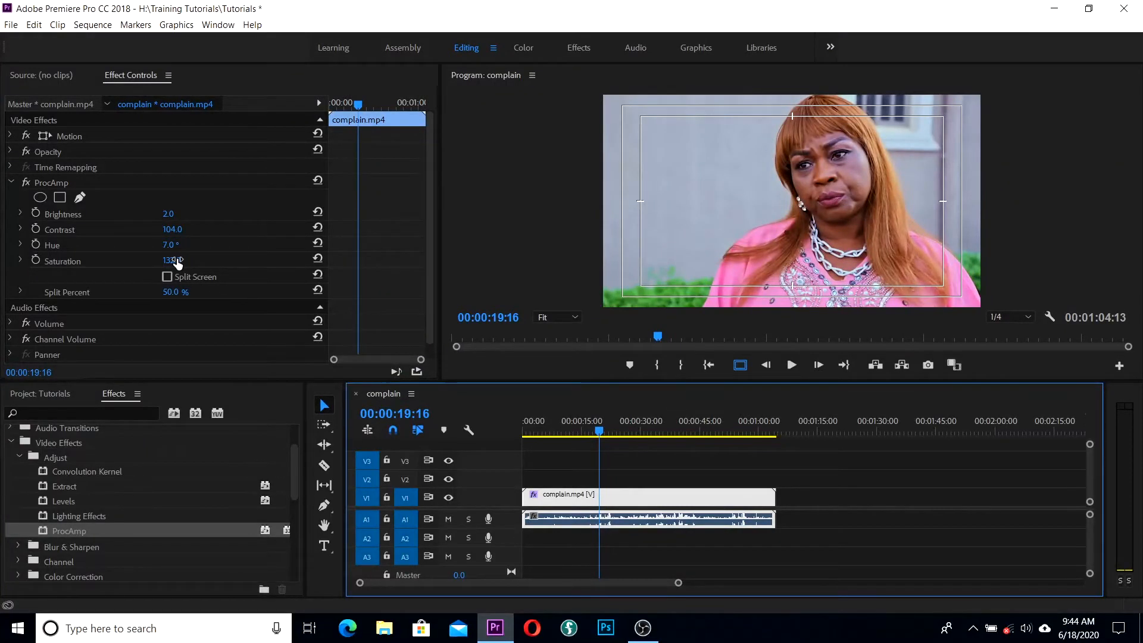
left_click(27, 185)
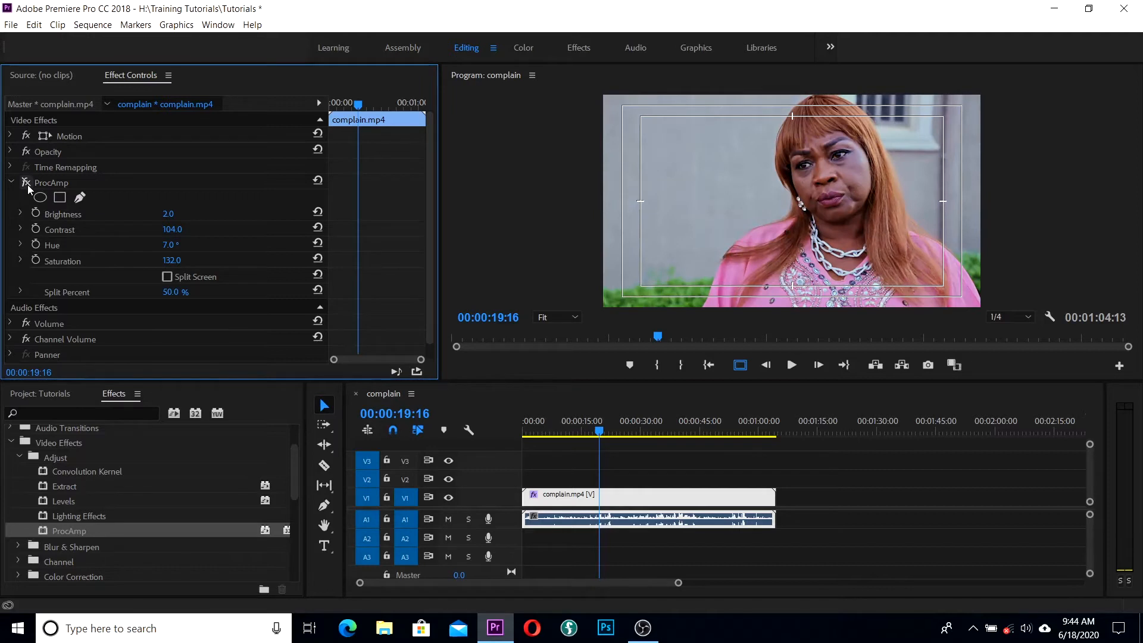
left_click(27, 184)
left_click(28, 187)
left_click(28, 187)
Remove the ProcAmp effect from the complain.mp4 clip and collapse the Adjust category.
key("Delete")
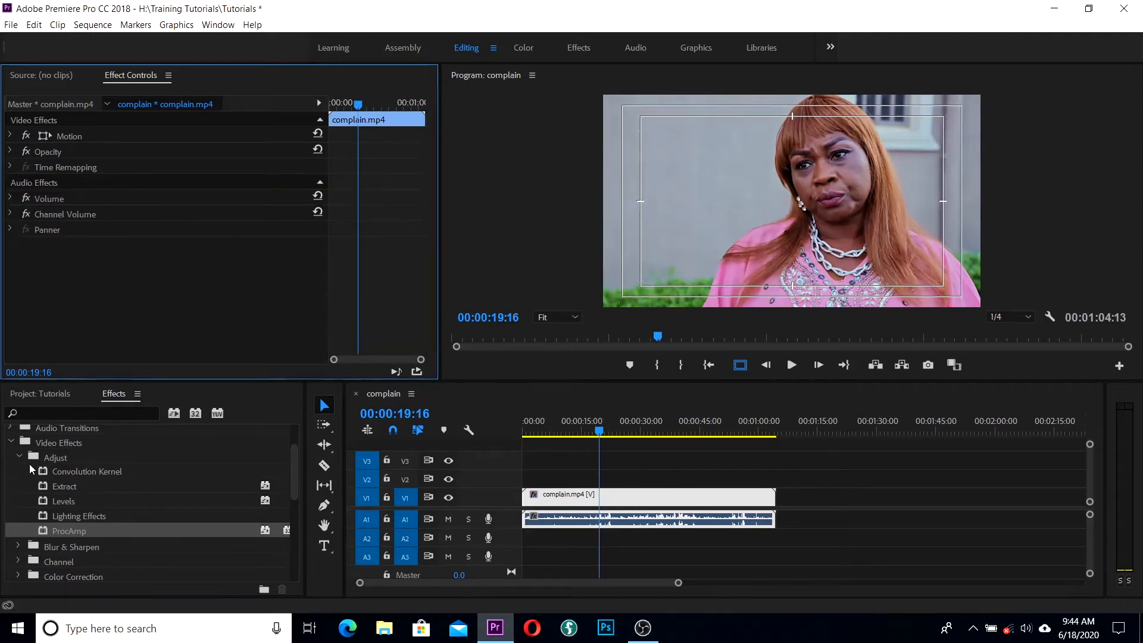
left_click(21, 459)
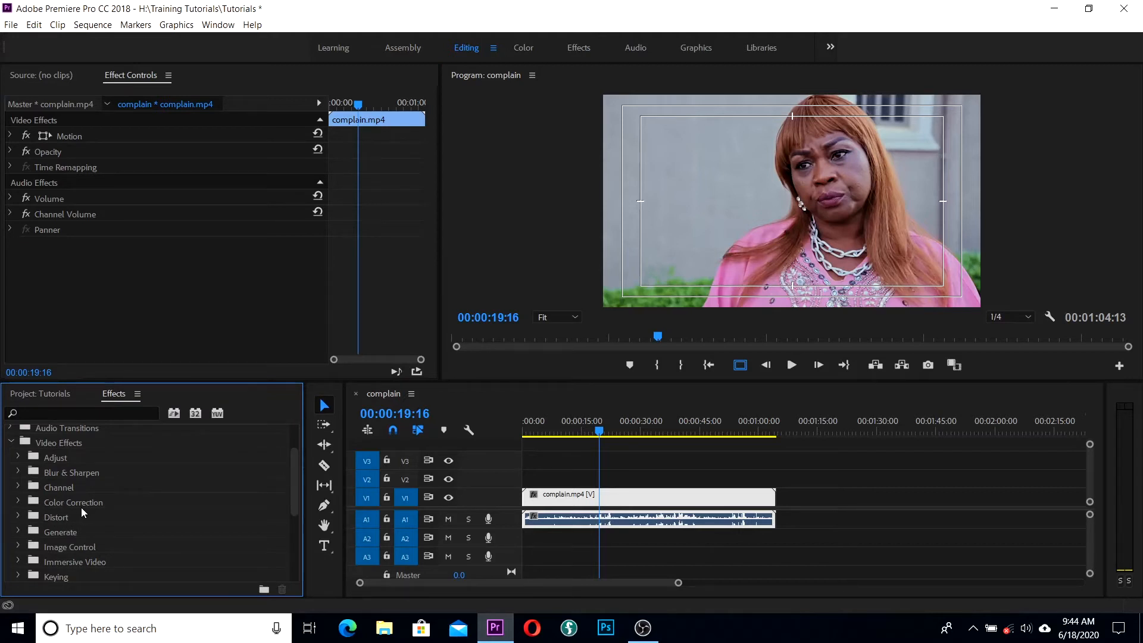
Expand the Color Correction category and look through its effects.
left_click(19, 503)
scroll(166, 491, "down", 1)
scroll(166, 493, "down", 1)
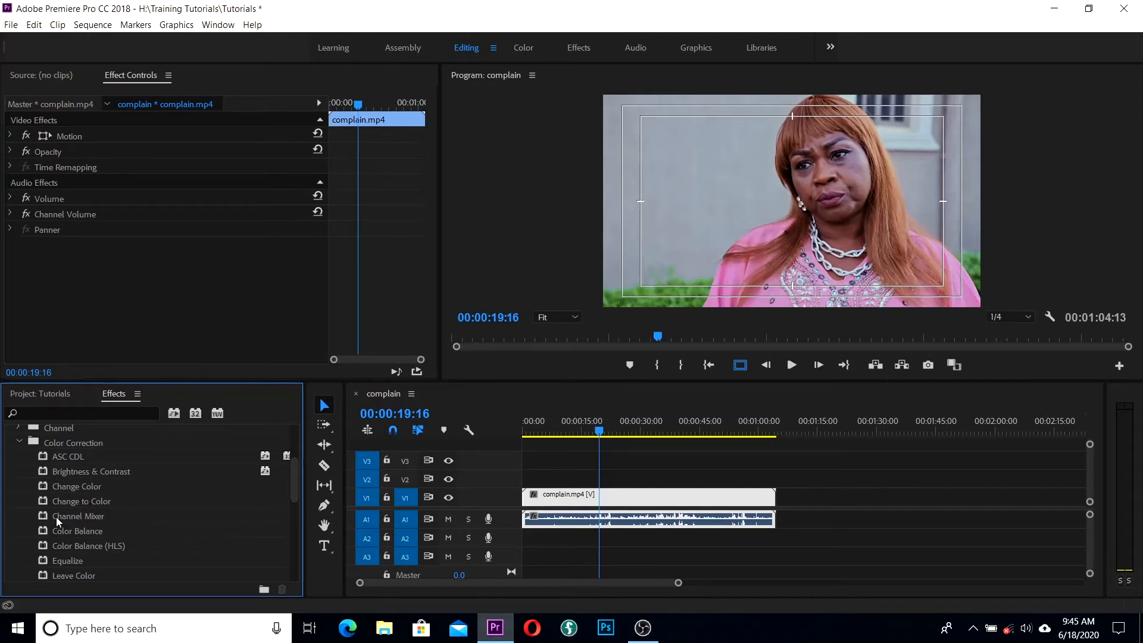
scroll(113, 519, "down", 1)
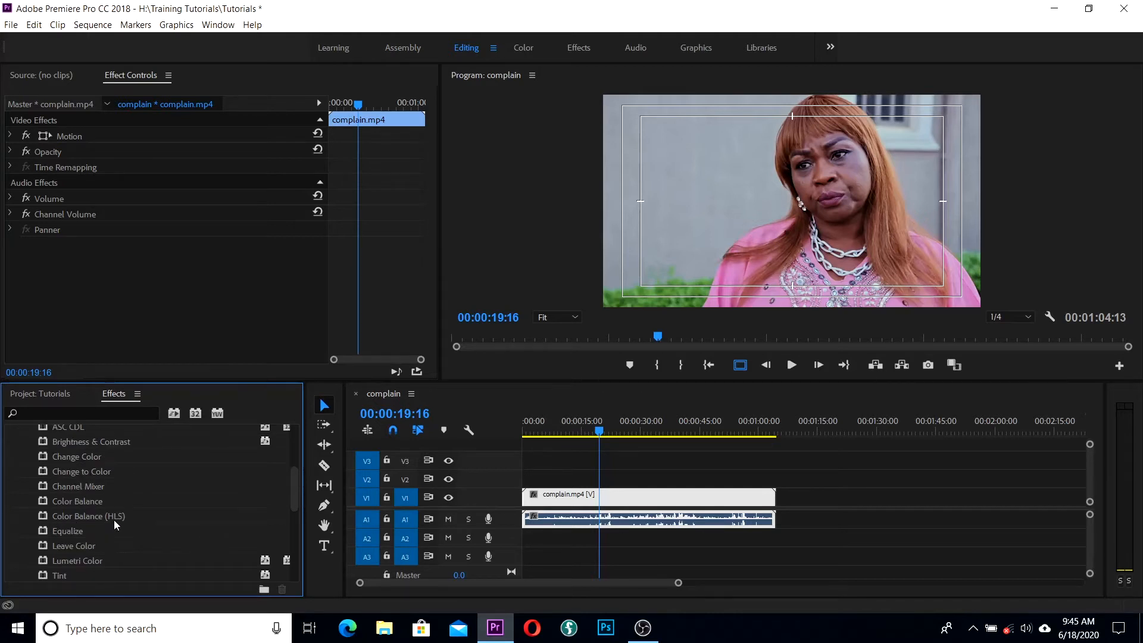
scroll(113, 520, "up", 1)
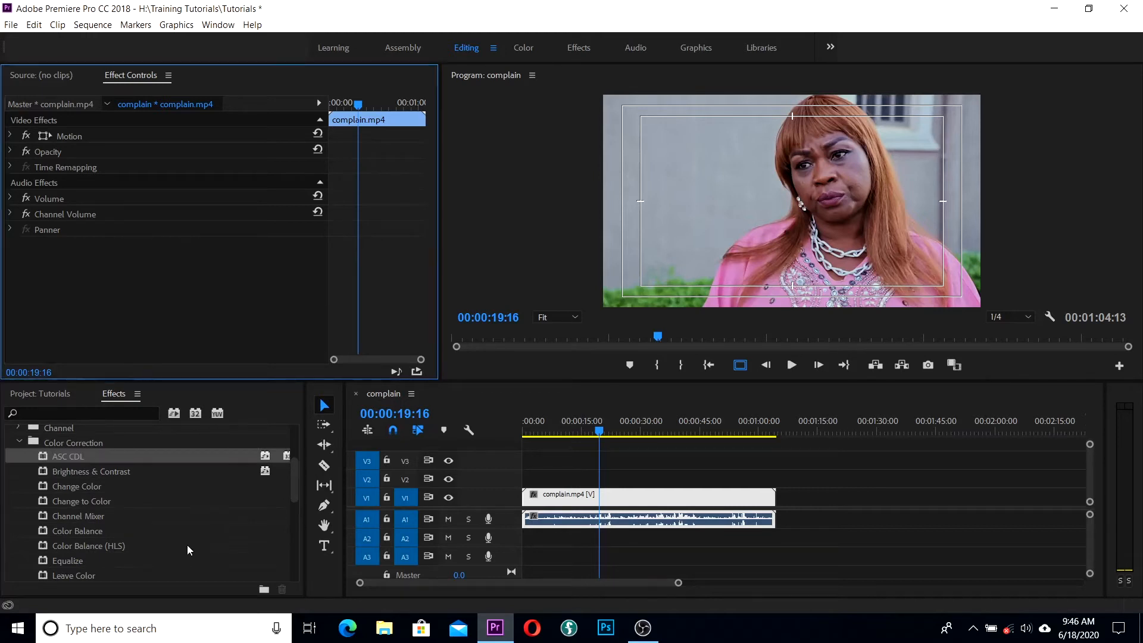
scroll(164, 524, "down", 1)
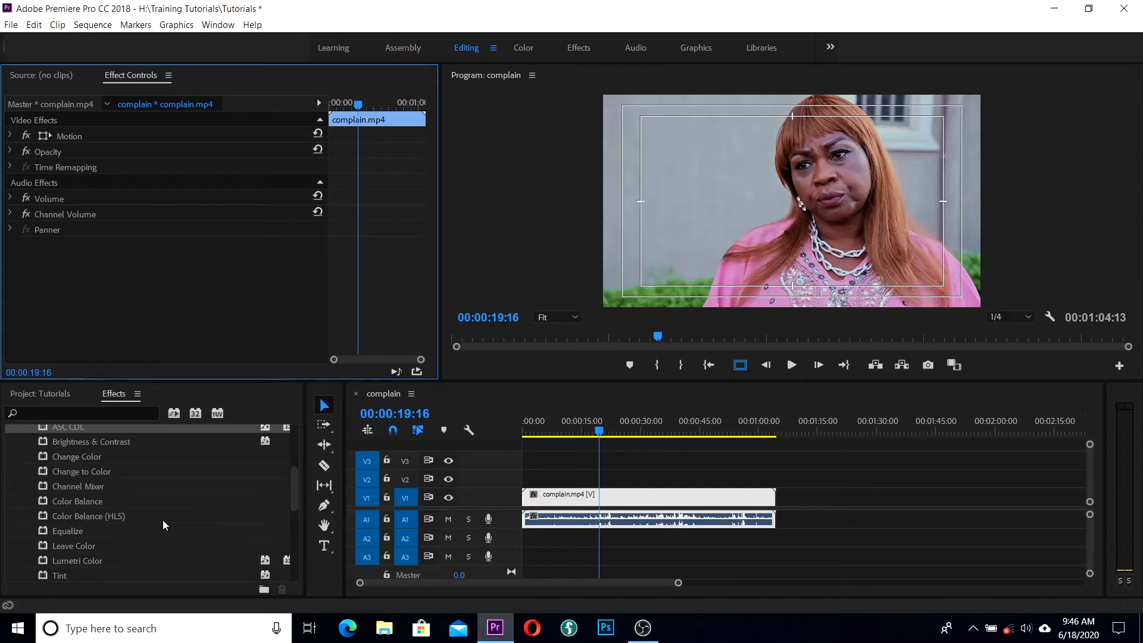
Apply Color Balance (HLS) to the complain.mp4 clip, set its Hue to 8°, and compare the picture with the effect off and on.
left_click_drag(62, 521, 605, 498)
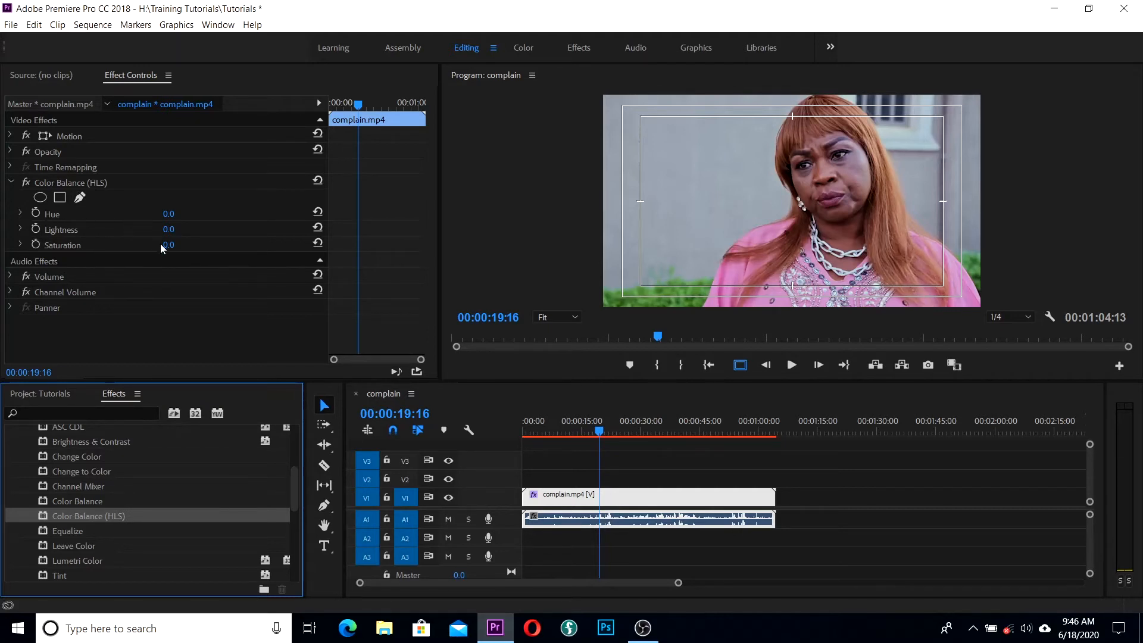
left_click(169, 216)
type("10")
key("Return")
left_click_drag(175, 215, 173, 216)
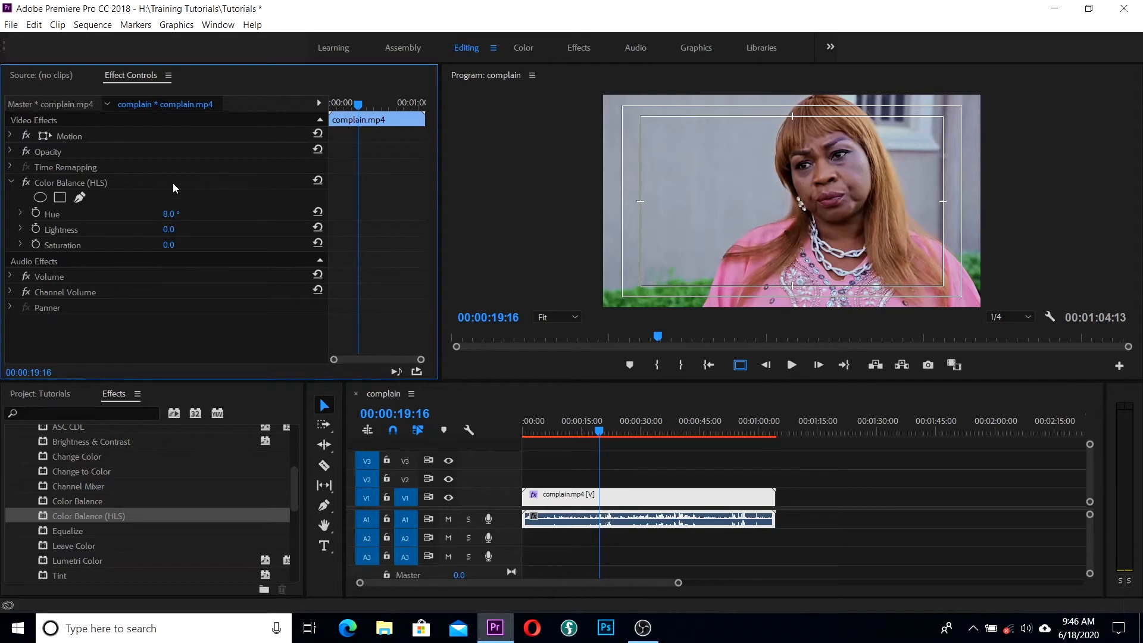
left_click(26, 183)
left_click(26, 183)
left_click(26, 184)
left_click(27, 184)
Set the Color Balance (HLS) Lightness to -2.0 and Saturation to 10.0, comparing the picture with the effect off and on.
left_click_drag(168, 235, 167, 229)
left_click_drag(169, 230, 168, 245)
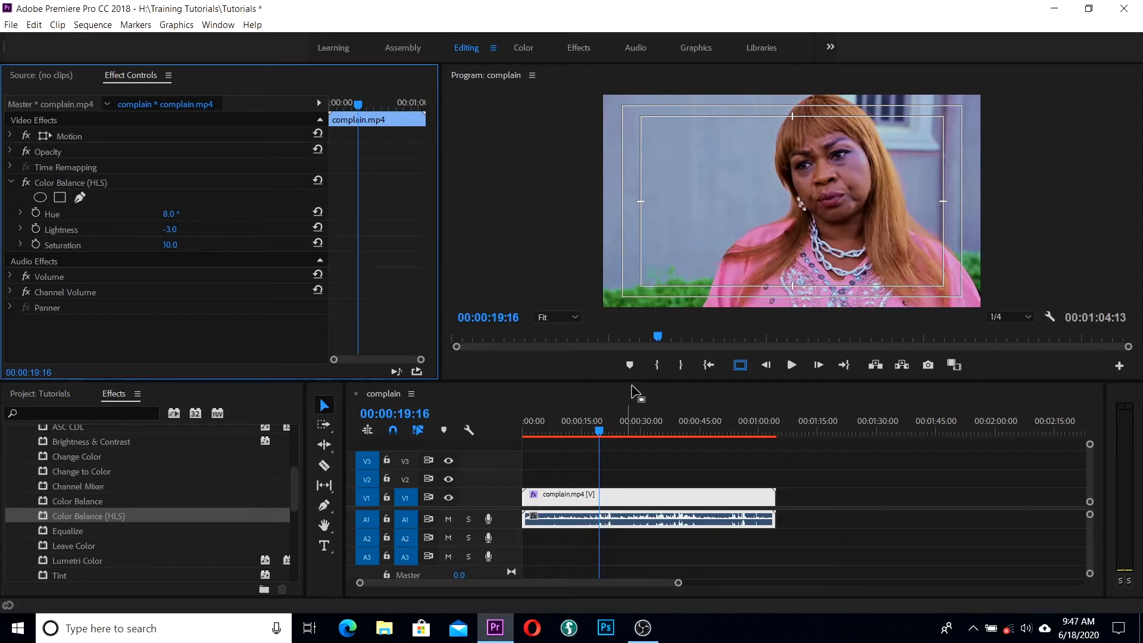
left_click(26, 183)
left_click(27, 183)
left_click_drag(169, 230, 169, 229)
left_click(26, 184)
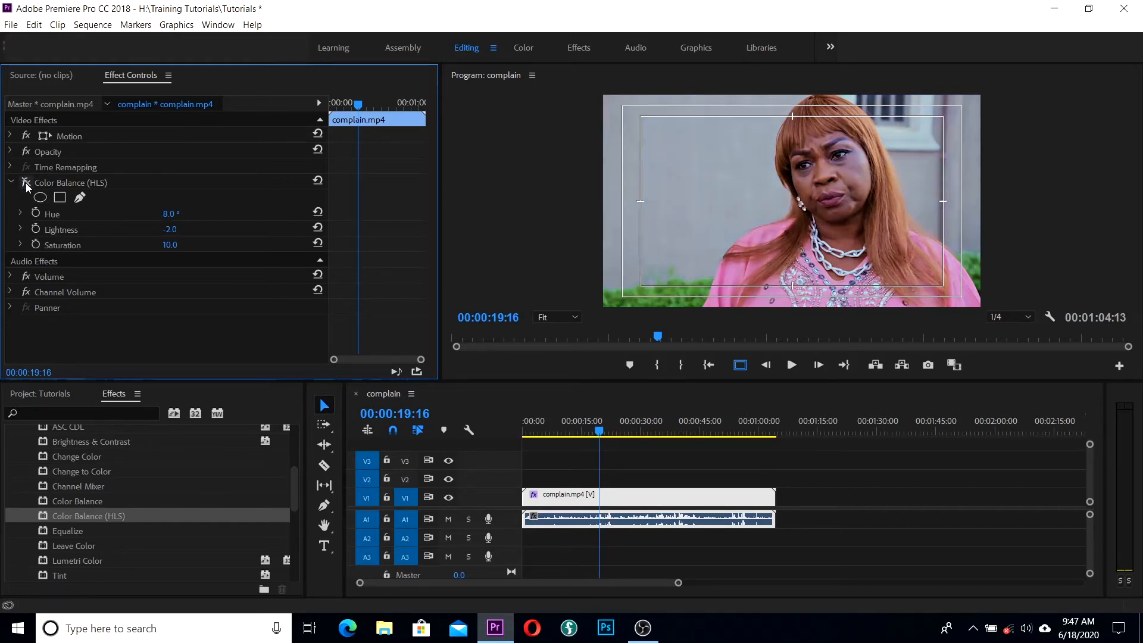
Replace the Color Balance (HLS) effect on the complain.mp4 clip with the Color Balance effect.
left_click(77, 187)
key("Delete")
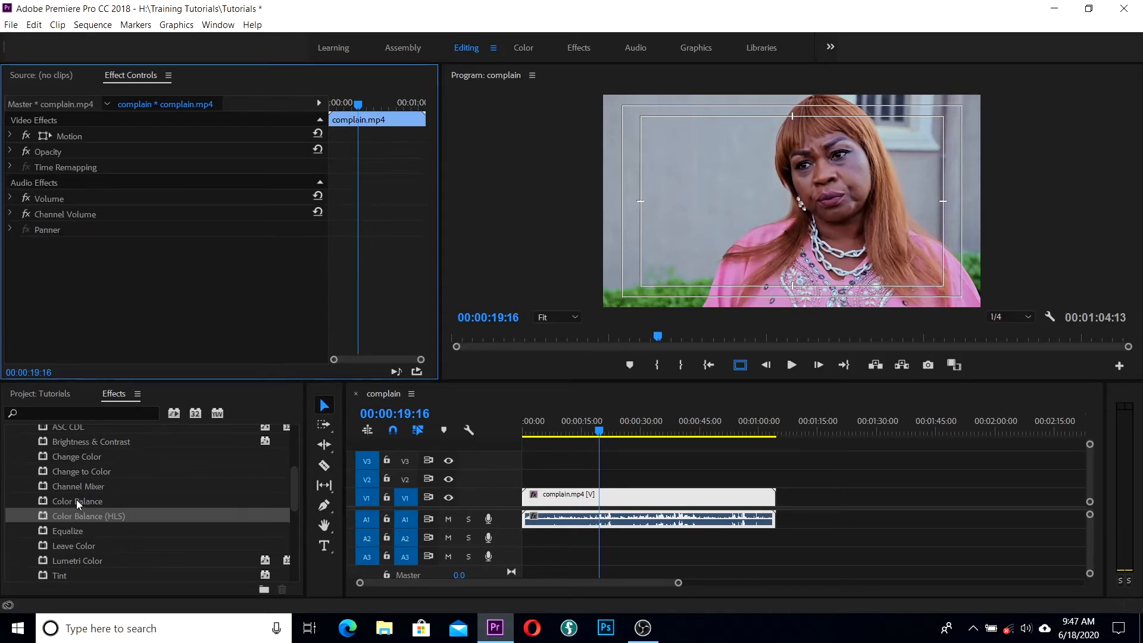
left_click_drag(77, 501, 635, 501)
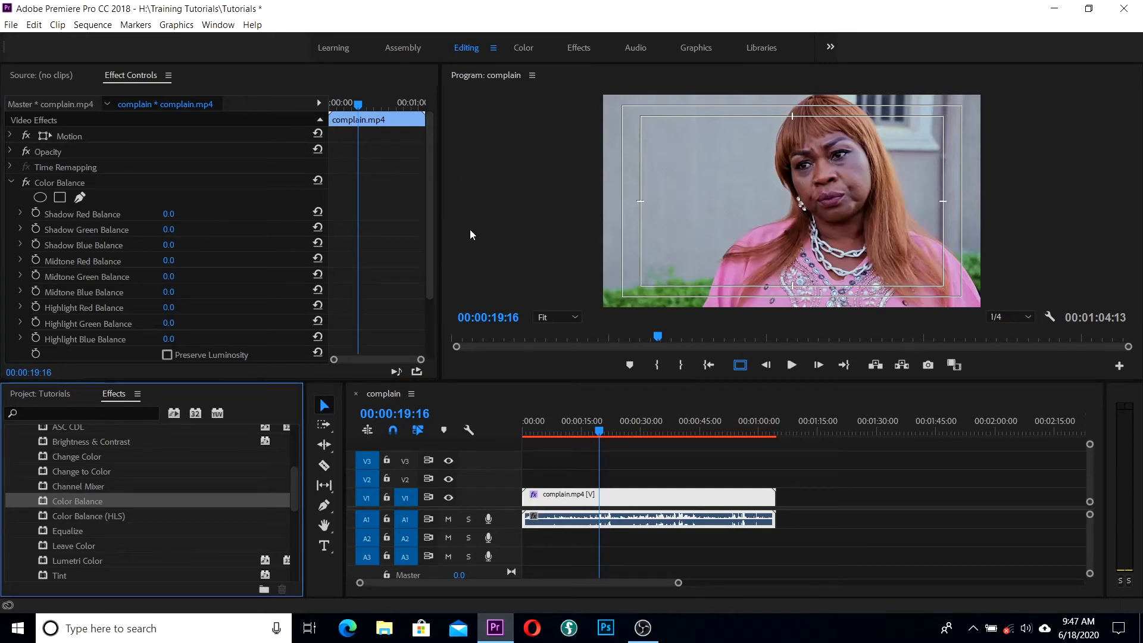
Set the Color Balance Shadow Red Balance to -8.0 and Shadow Green Balance to -6.0, comparing the frame at 00:00:12:07 with the effect off and on.
left_click_drag(168, 214, 163, 214)
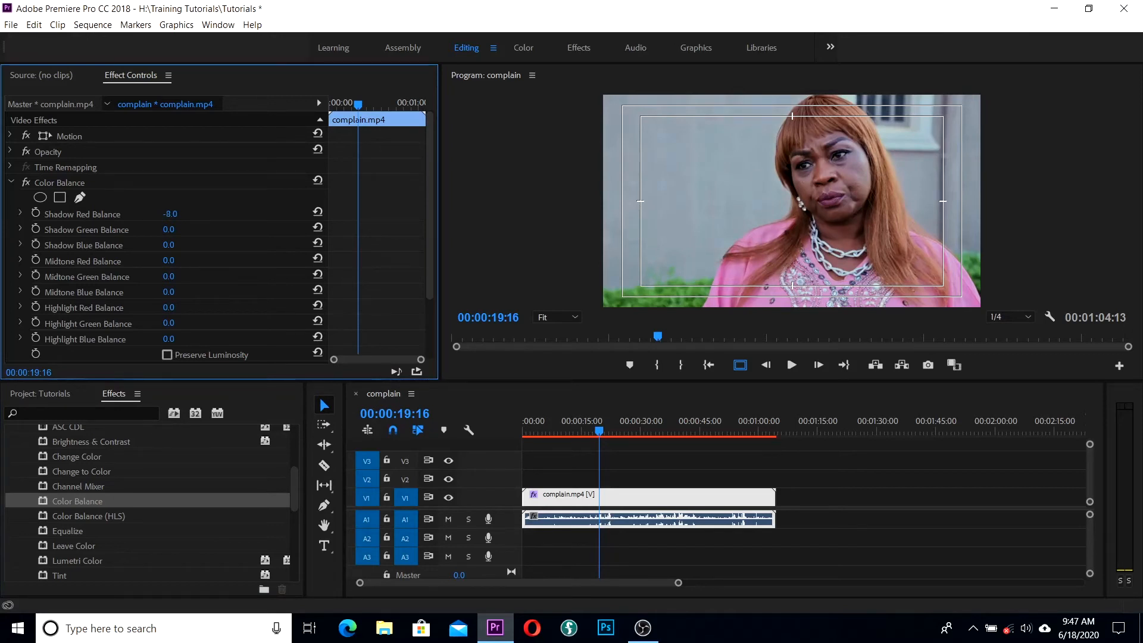
left_click_drag(598, 433, 571, 437)
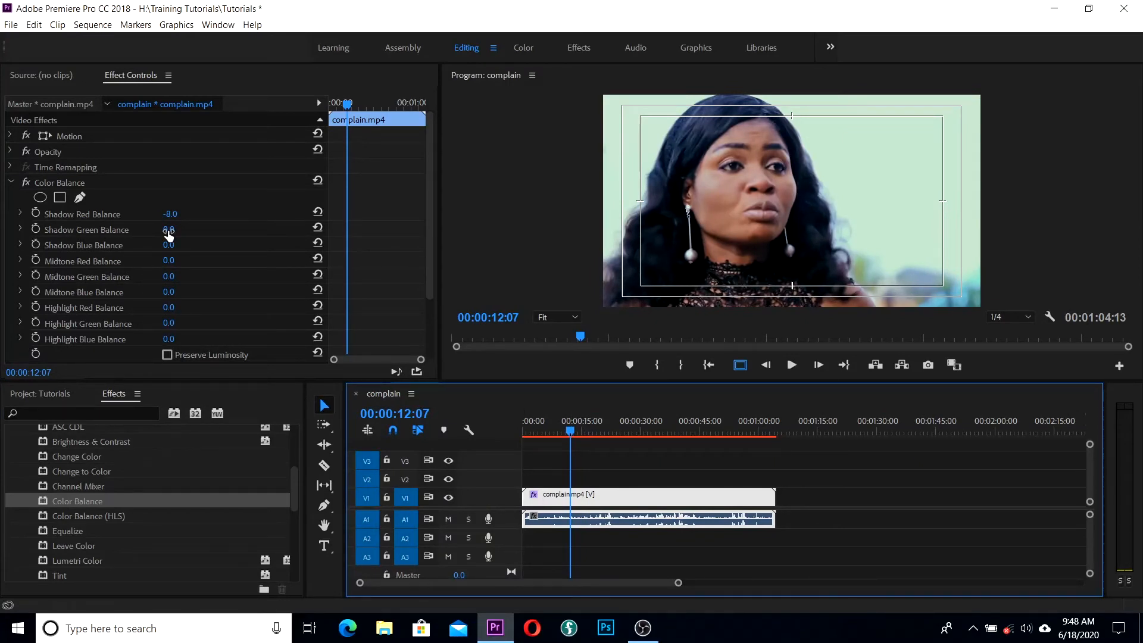
left_click_drag(169, 235, 134, 236)
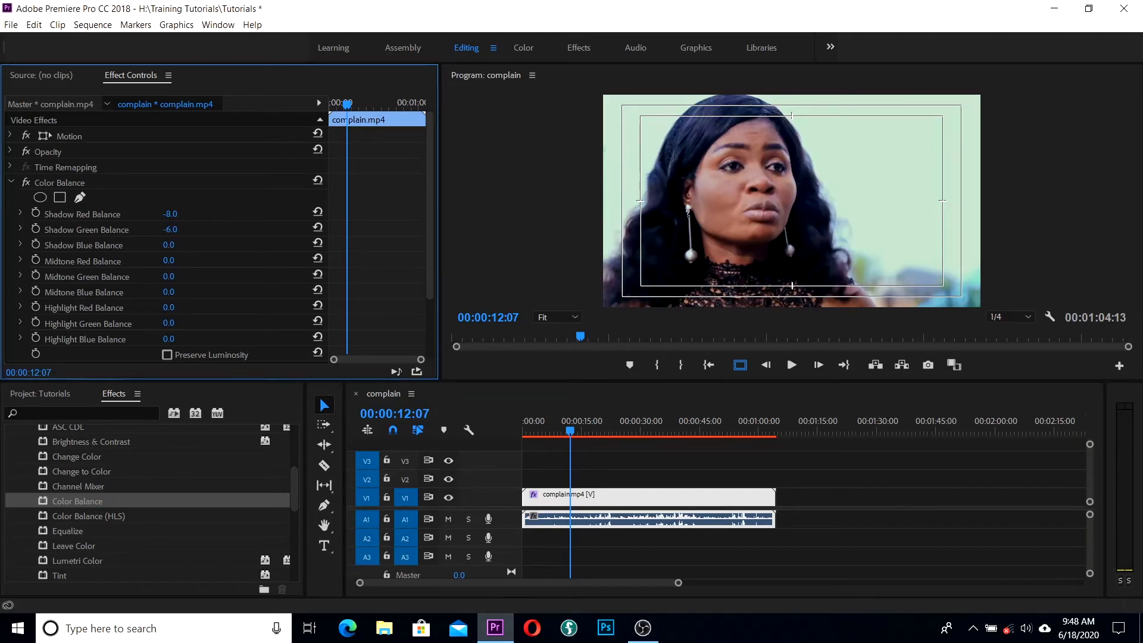
left_click(27, 185)
left_click(27, 185)
left_click(27, 184)
left_click(27, 184)
Save the project, and set the Color Balance Midtone Red Balance to -10.0 and Midtone Blue Balance to 52.0.
key("ctrl+s")
mouse_move(167, 261)
left_mouse_down()
mouse_move(178, 260)
mouse_move(162, 260)
left_mouse_up()
left_click_drag(167, 292, 179, 293)
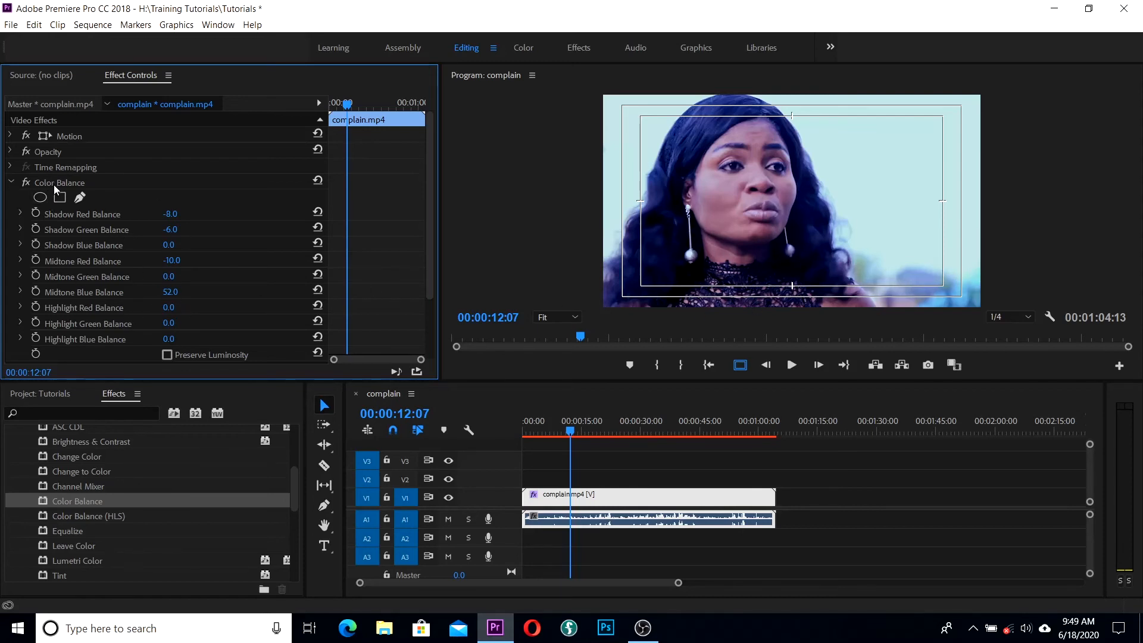
Replace the Color Balance effect on the complain.mp4 clip with the Brightness & Contrast effect.
left_click(69, 183)
key("Delete")
scroll(177, 509, "down", 1)
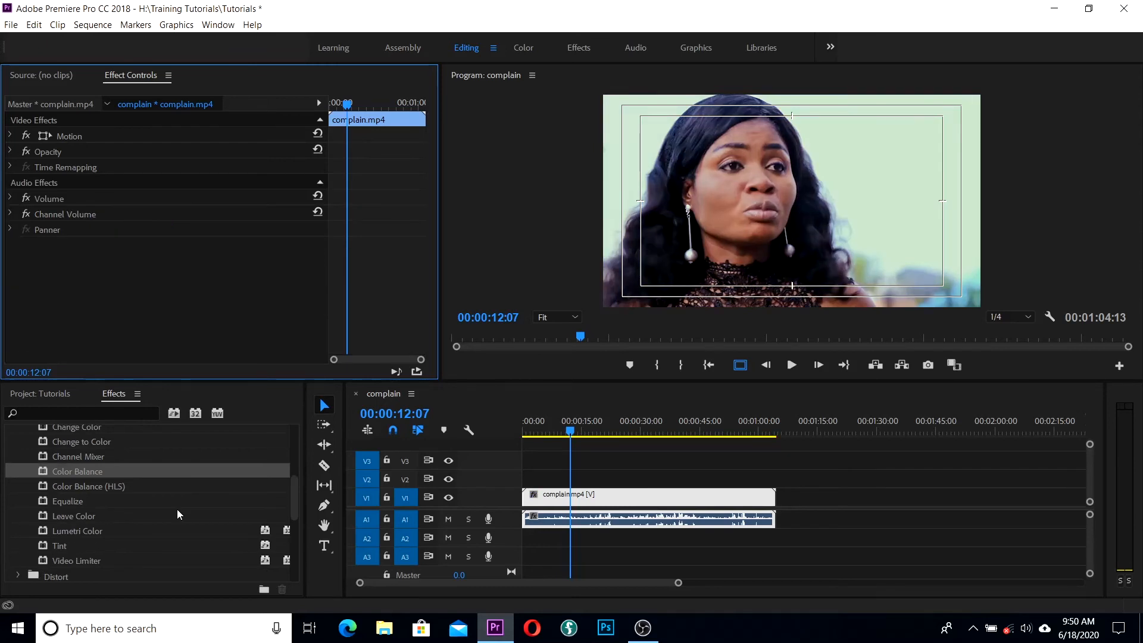
scroll(202, 490, "up", 1)
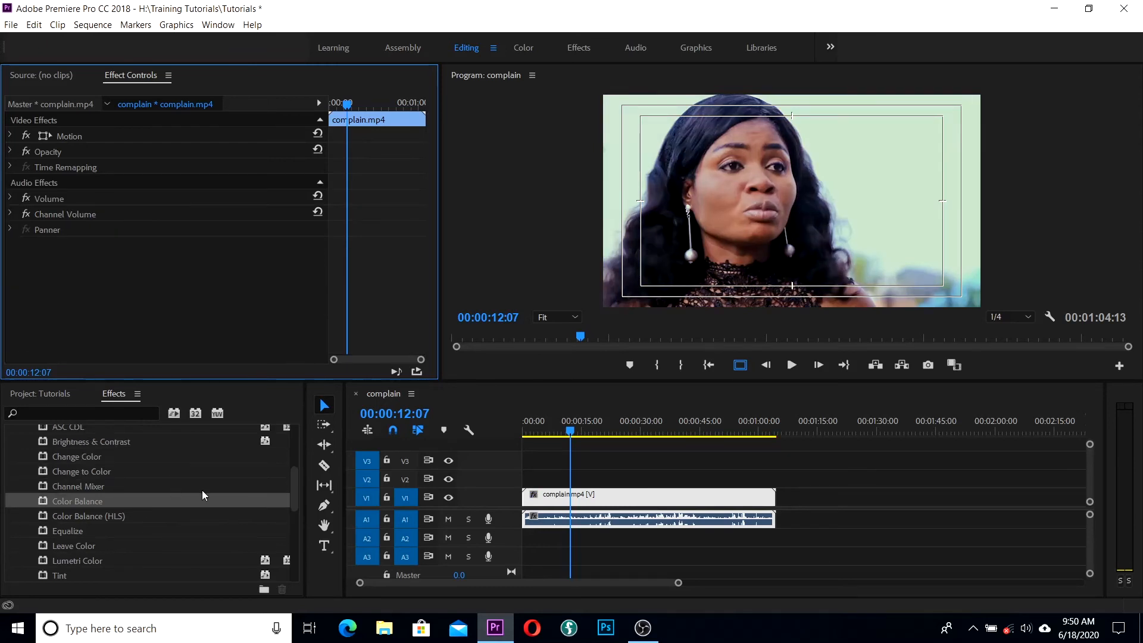
left_click(298, 484)
scroll(294, 473, "up", 1)
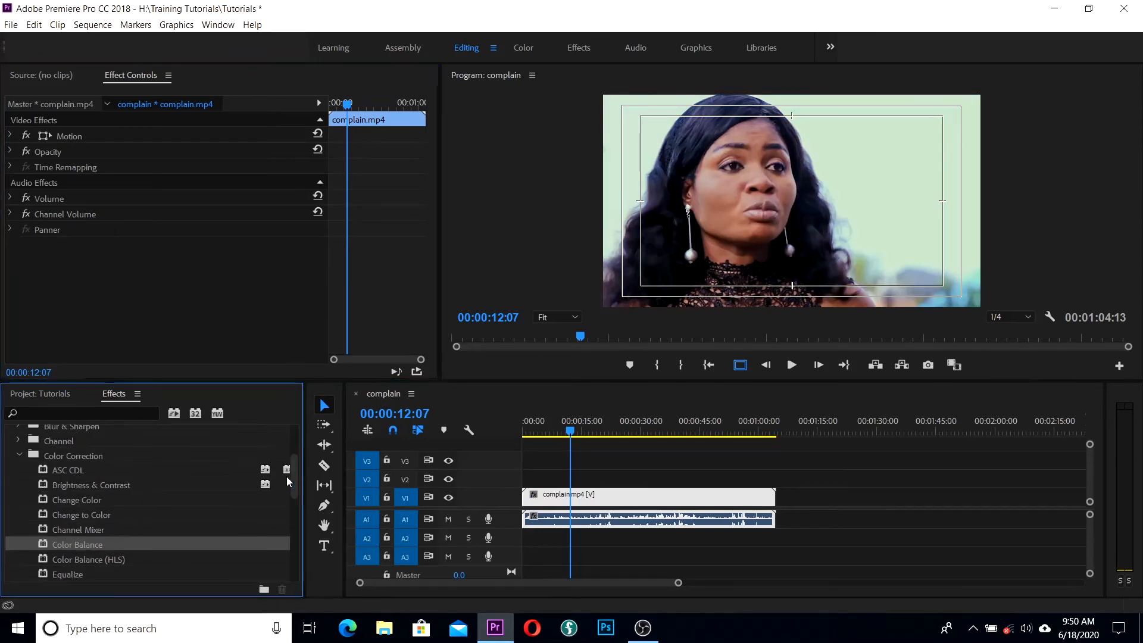
left_click_drag(283, 483, 620, 493)
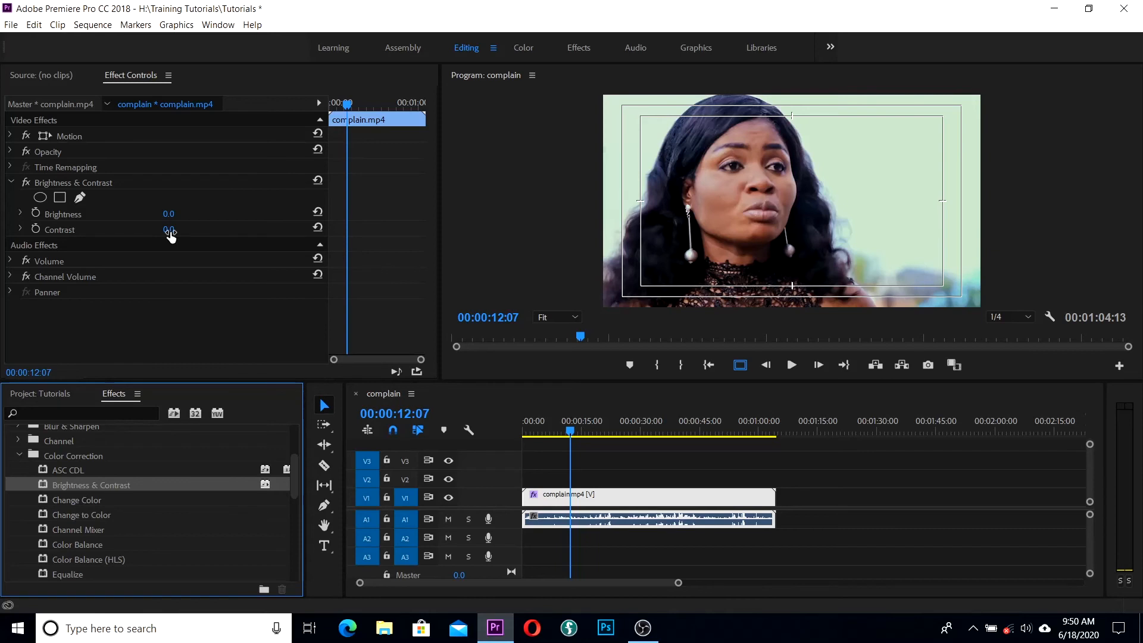
Set the Brightness & Contrast effect's Contrast to 17.0 and Brightness to -3.0, comparing the picture with the effect off and on.
left_click_drag(170, 237, 183, 228)
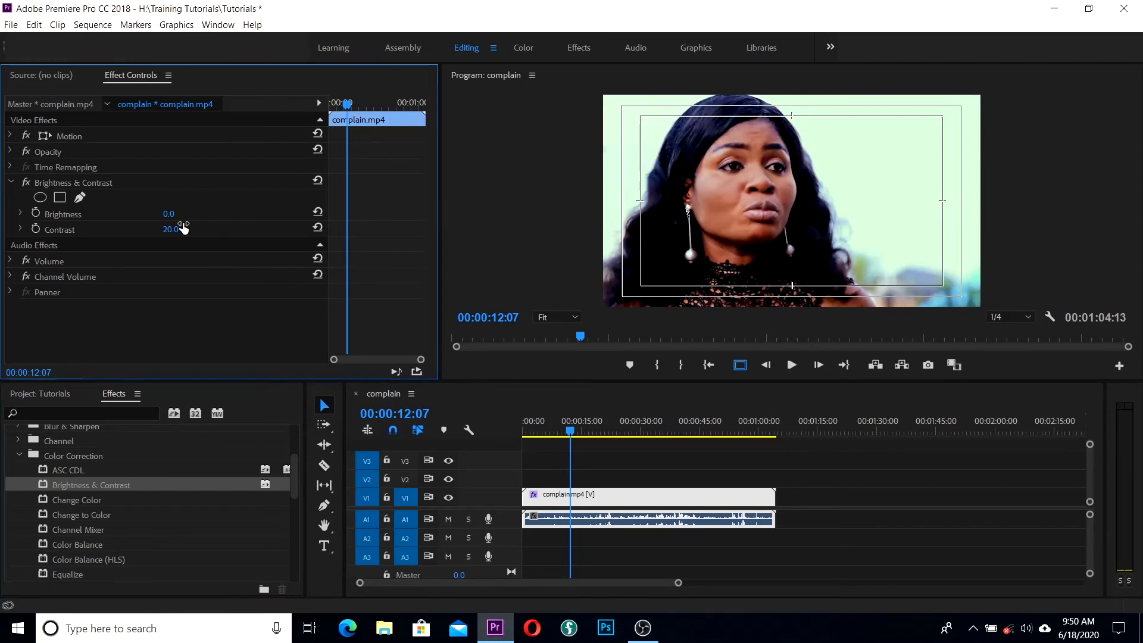
left_click(26, 183)
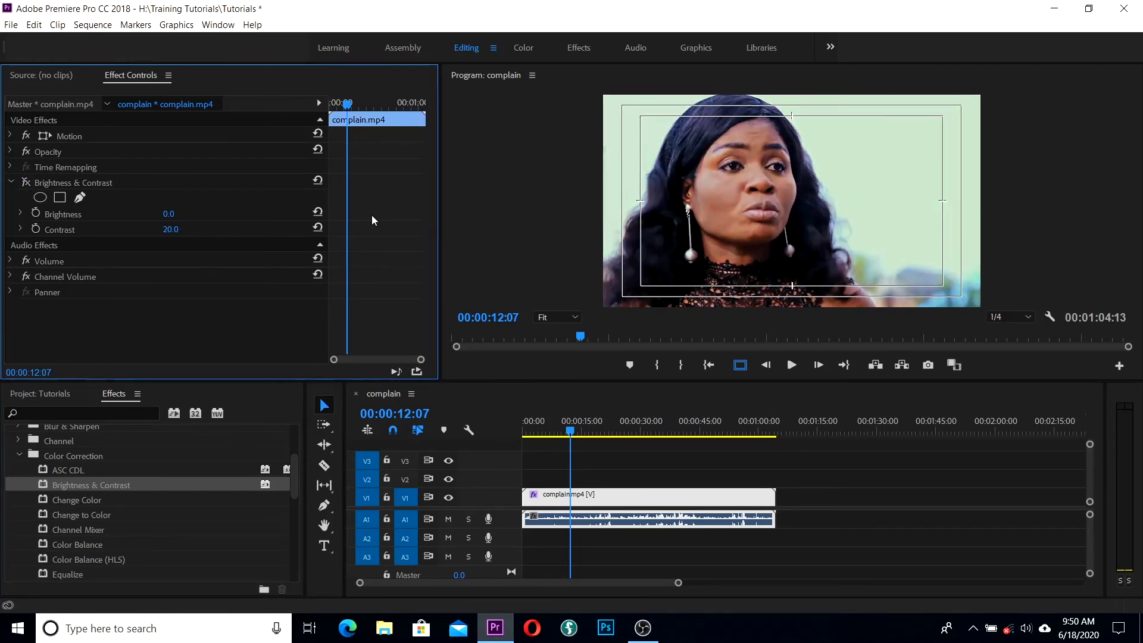
left_click(27, 183)
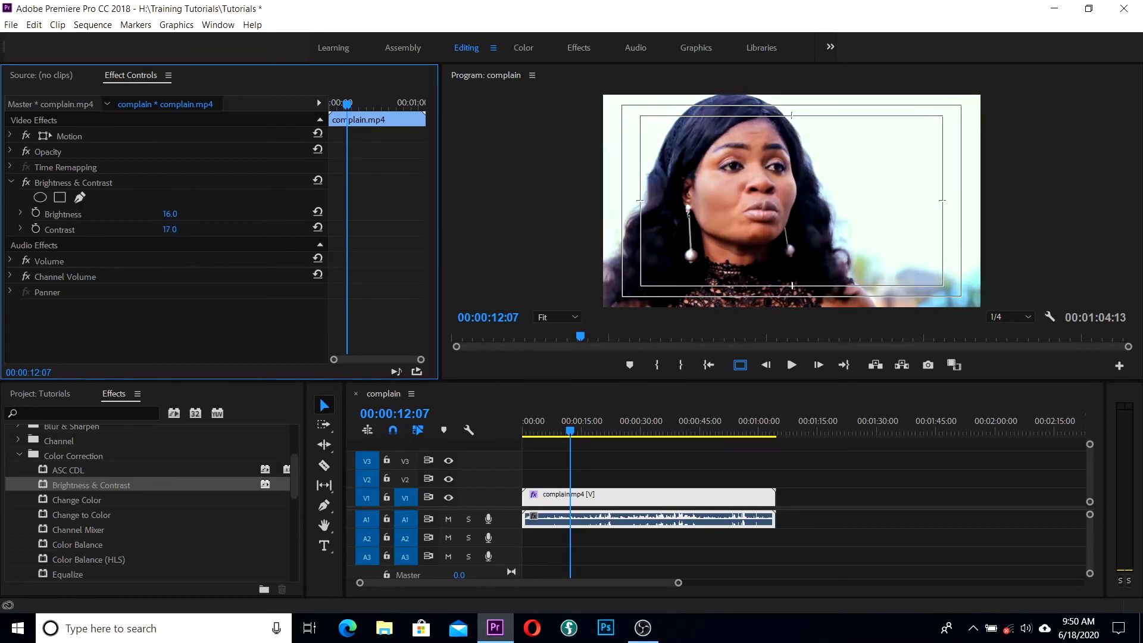
left_click(169, 214)
type("7")
key("Return")
left_click_drag(175, 213, 169, 213)
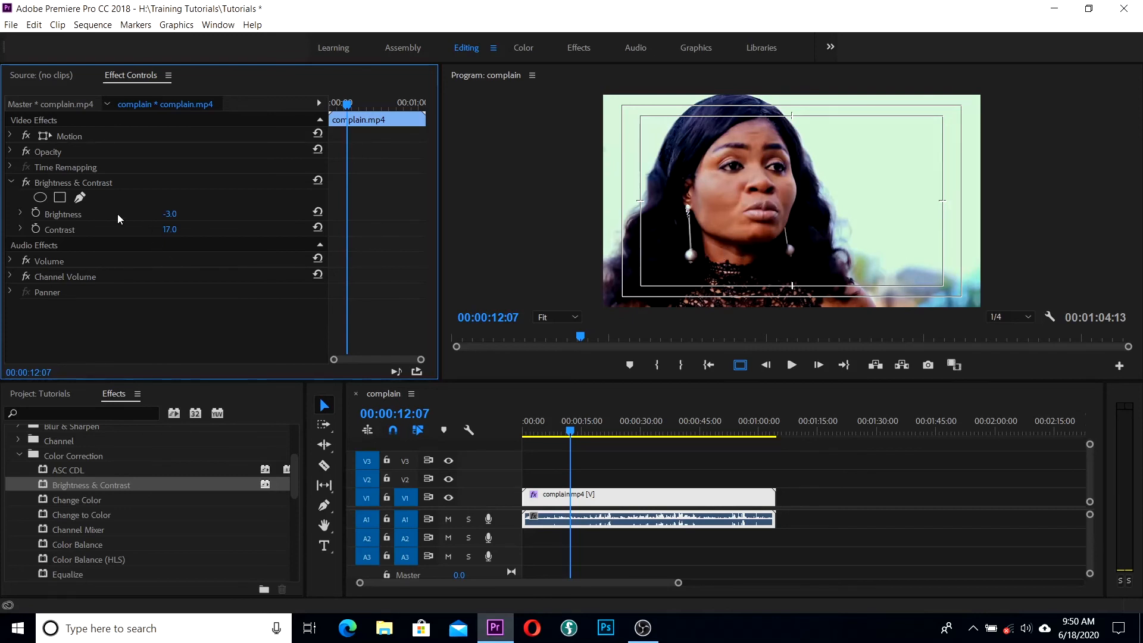
left_click(26, 182)
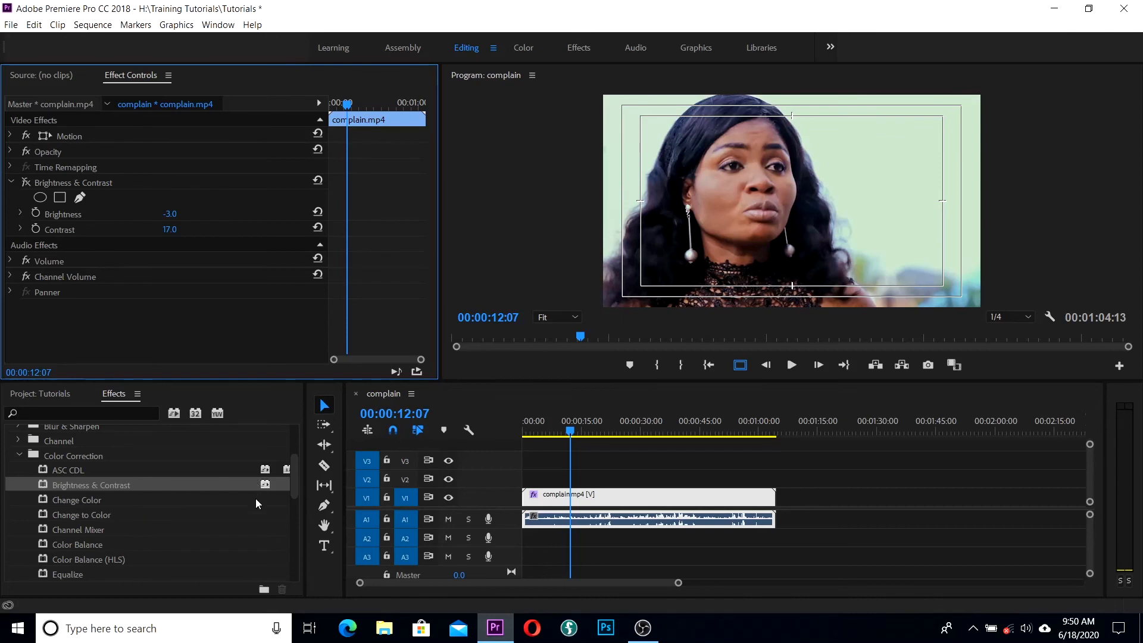
Collapse the Color Correction category and apply Color Balance (RGB) from the Image Control effects to the complain.mp4 clip.
left_click_drag(297, 471, 297, 444)
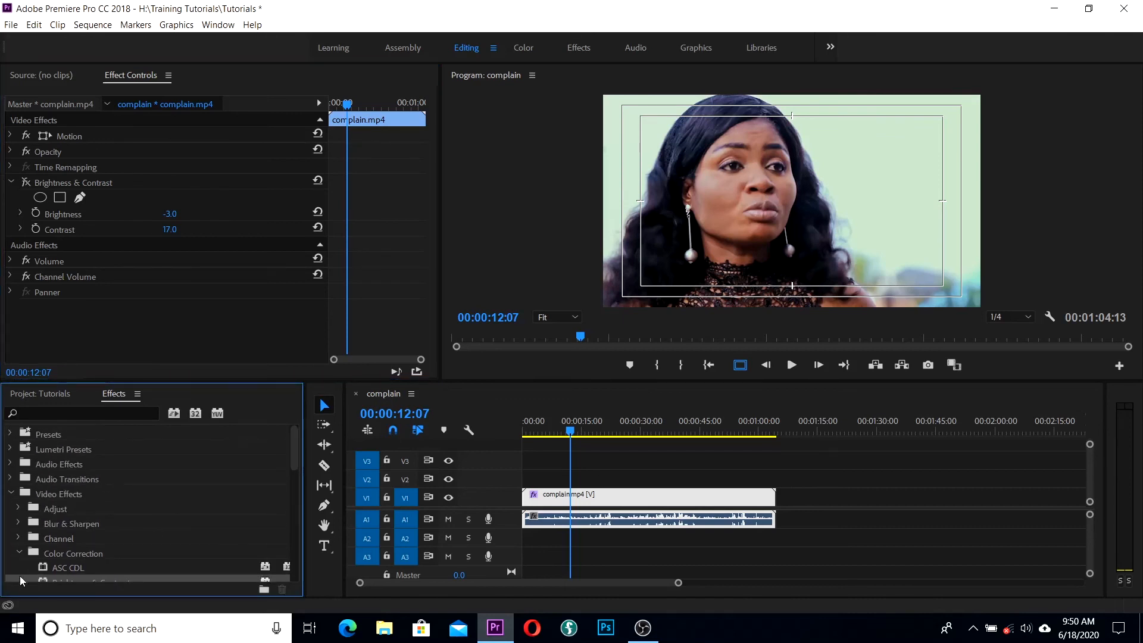
left_click(18, 553)
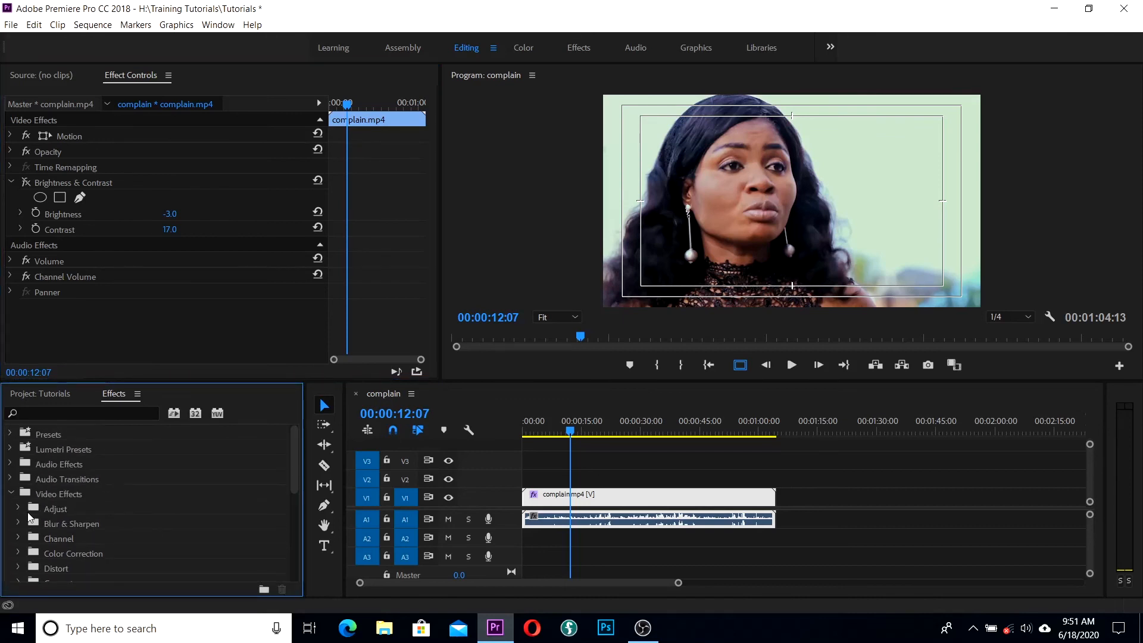
scroll(145, 510, "down", 1)
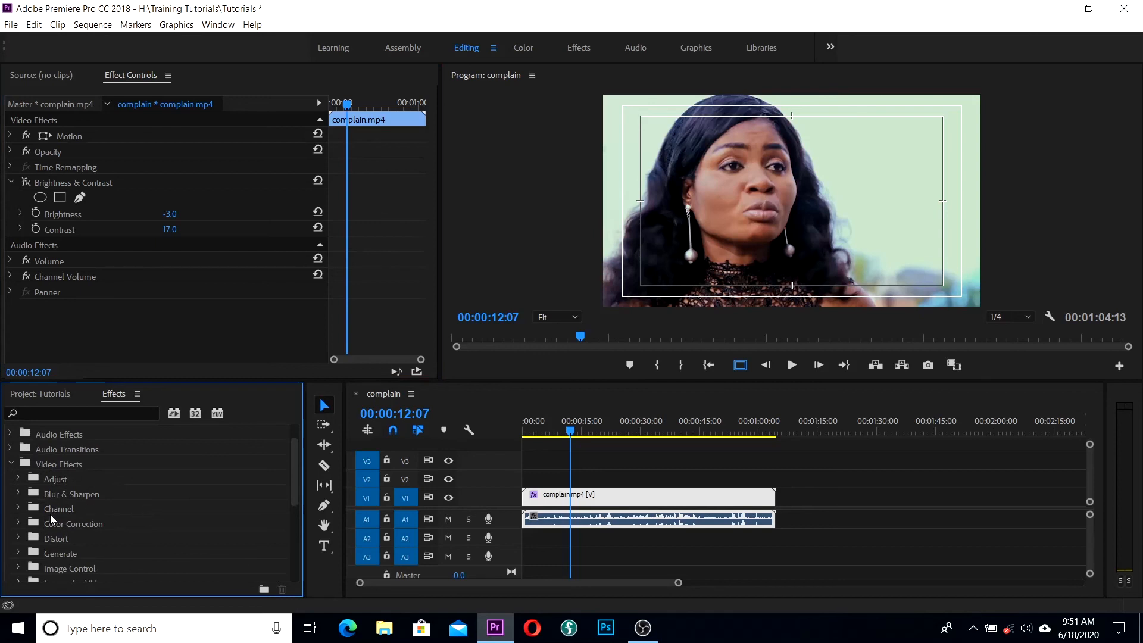
scroll(107, 546, "down", 1)
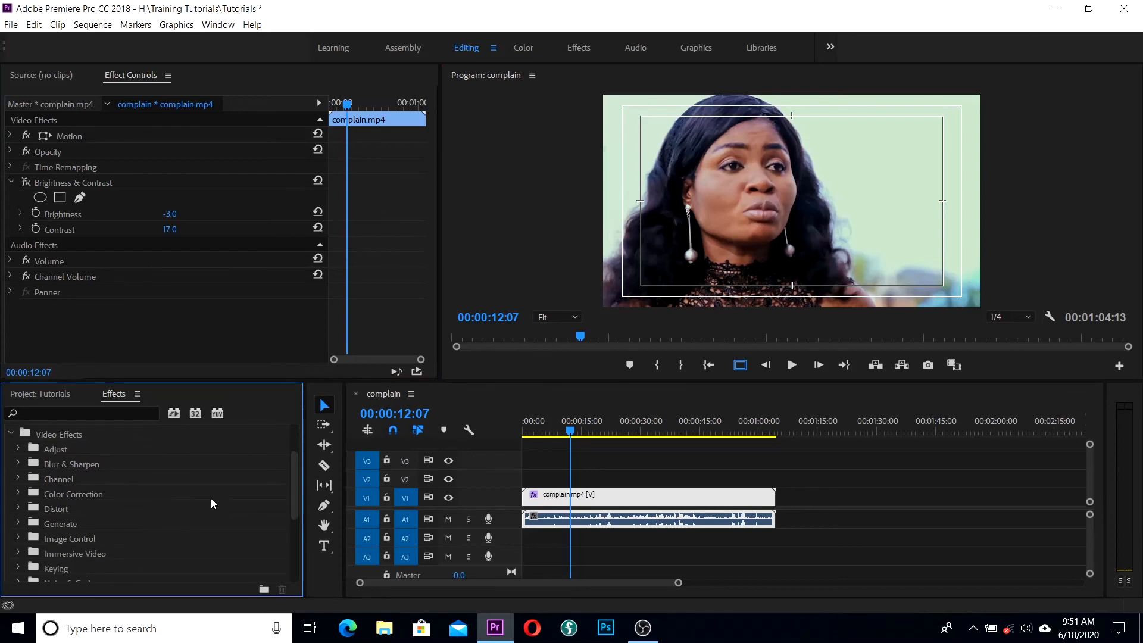
left_click(18, 539)
scroll(112, 508, "down", 1)
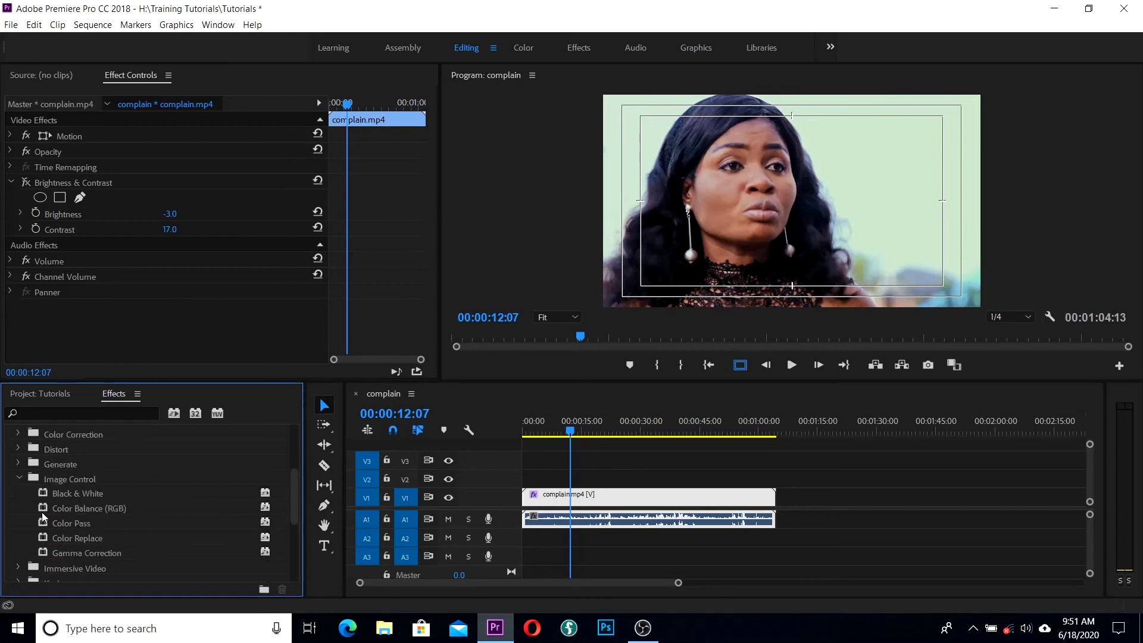
left_click_drag(83, 513, 604, 496)
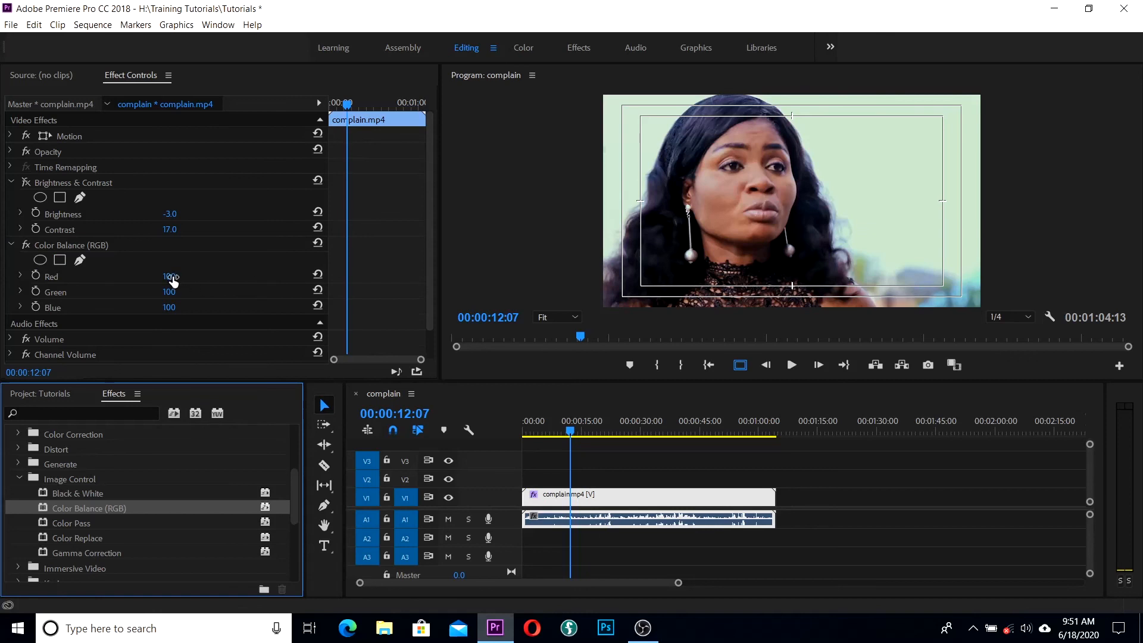
Set the Color Balance (RGB) effect's Red to 109, Green to 91 and Blue to 137.
left_click_drag(169, 276, 173, 276)
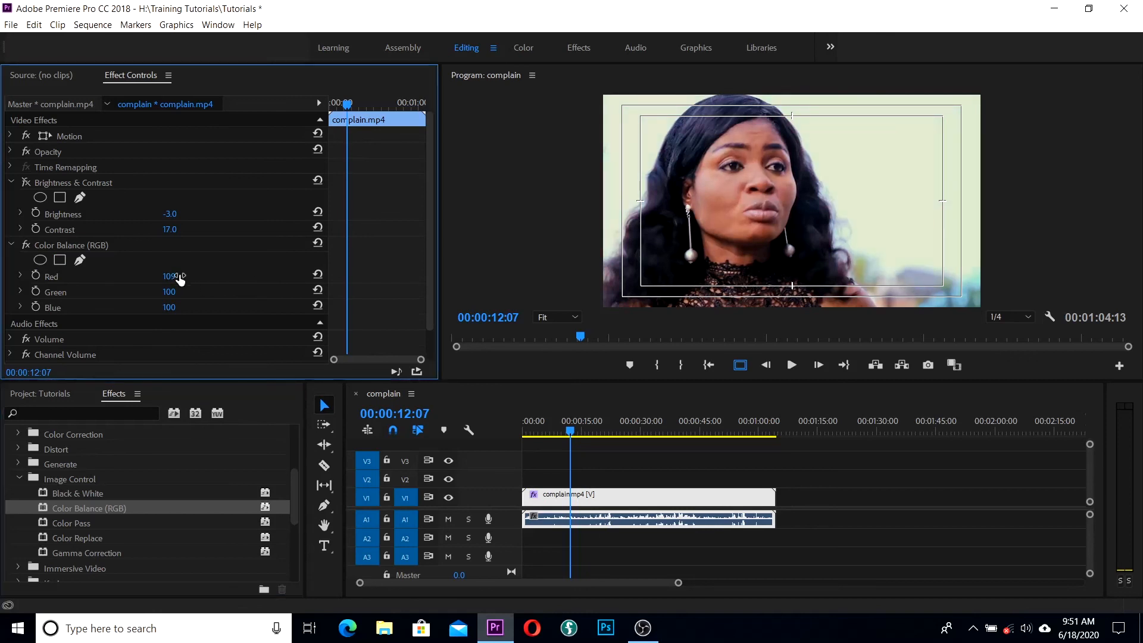
left_click_drag(171, 296, 183, 307)
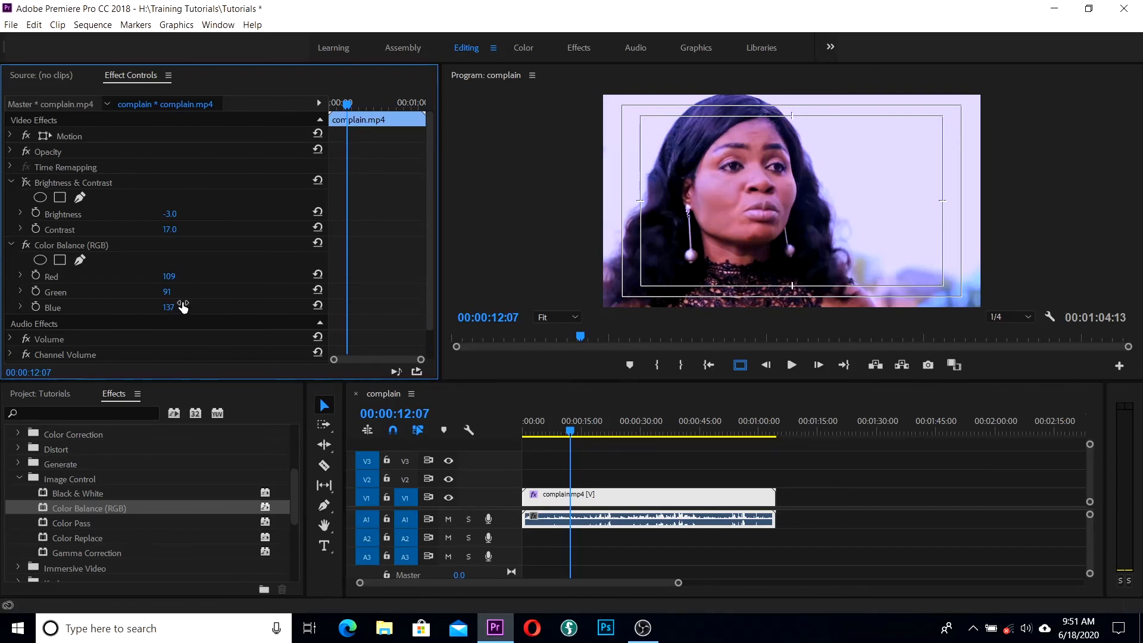